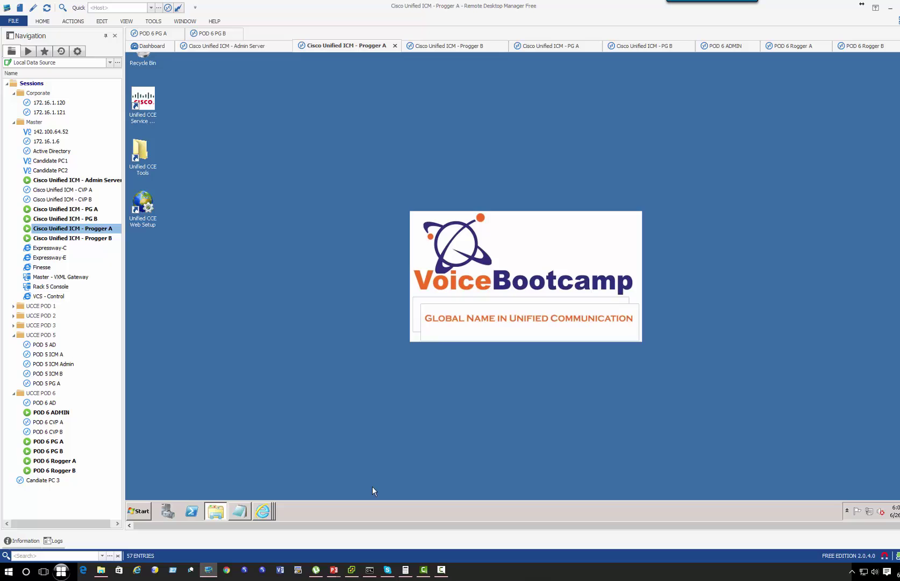
Step: Bring the PG6A trace log forward, then the Diagnostic Framework Portico process page
{"action": "left_click", "coordinate": [240, 508]}
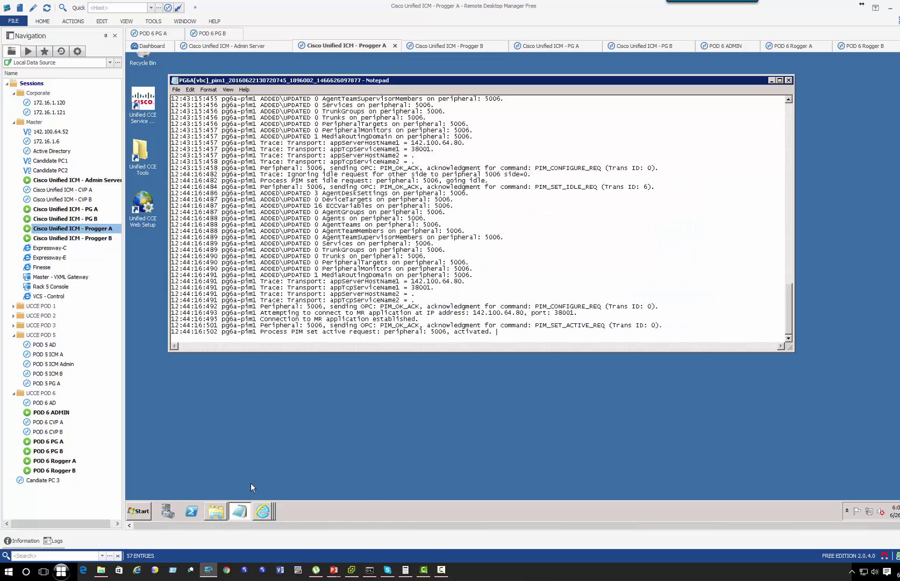
{"action": "left_click", "coordinate": [262, 511]}
{"action": "left_click", "coordinate": [290, 485]}
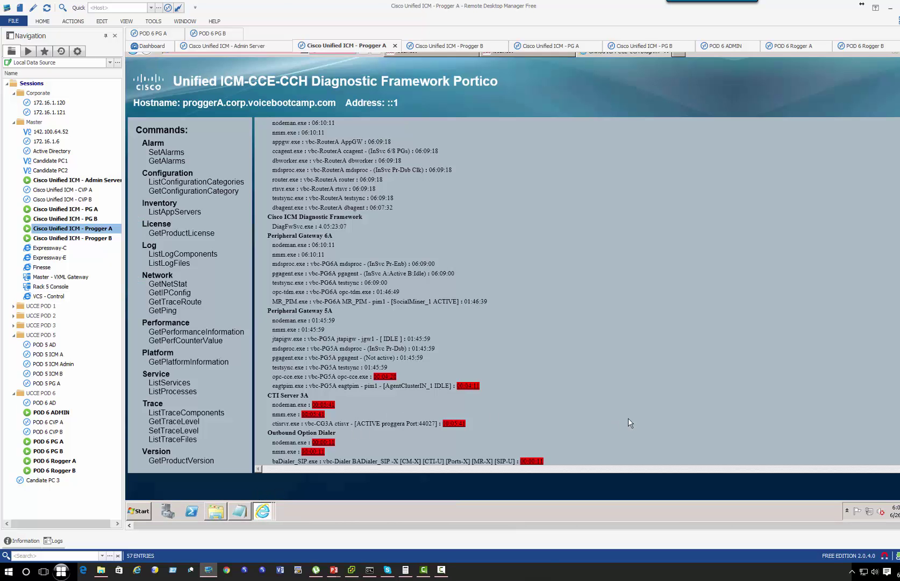
Step: Inspect the baDialer_SIP line's uptime and X side markers, then show the desktop
{"action": "left_click_drag", "start_coordinate": [563, 461], "coordinate": [264, 425]}
{"action": "left_click", "coordinate": [384, 444]}
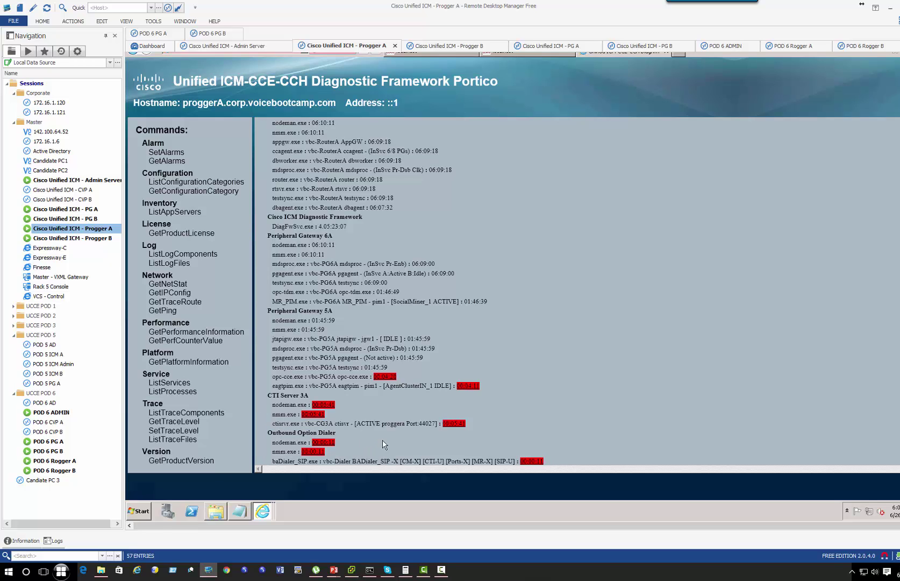
{"action": "double_click", "coordinate": [417, 461]}
{"action": "double_click", "coordinate": [397, 461]}
{"action": "left_click", "coordinate": [467, 464]}
{"action": "right_click", "coordinate": [316, 509]}
{"action": "left_click", "coordinate": [347, 471]}
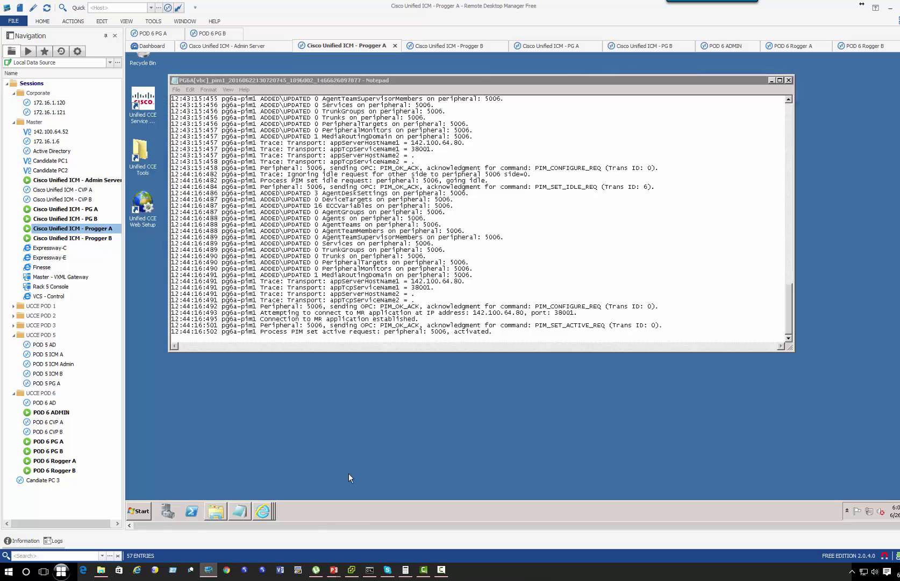
Step: Launch Peripheral Gateway Setup, edit the Dialer component and stop its service
{"action": "double_click", "coordinate": [140, 162]}
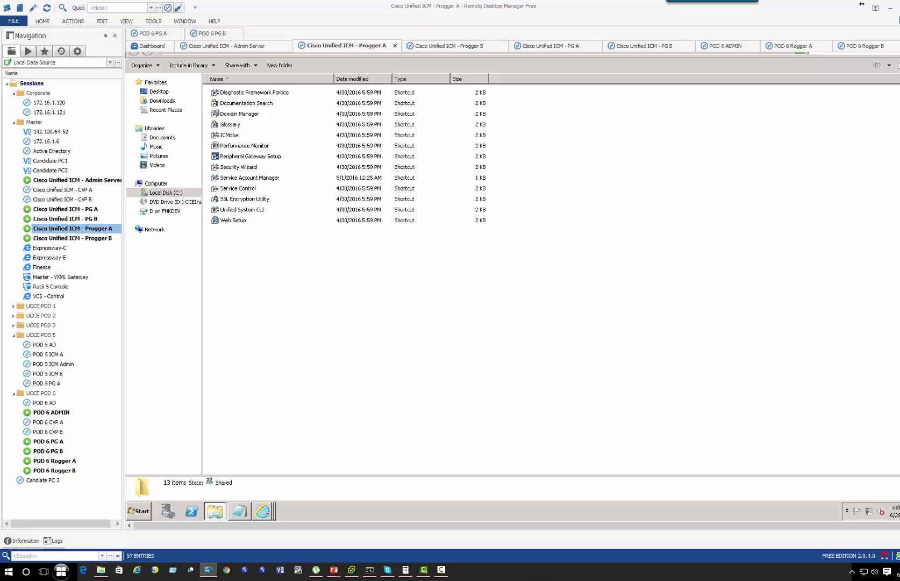
{"action": "double_click", "coordinate": [242, 156]}
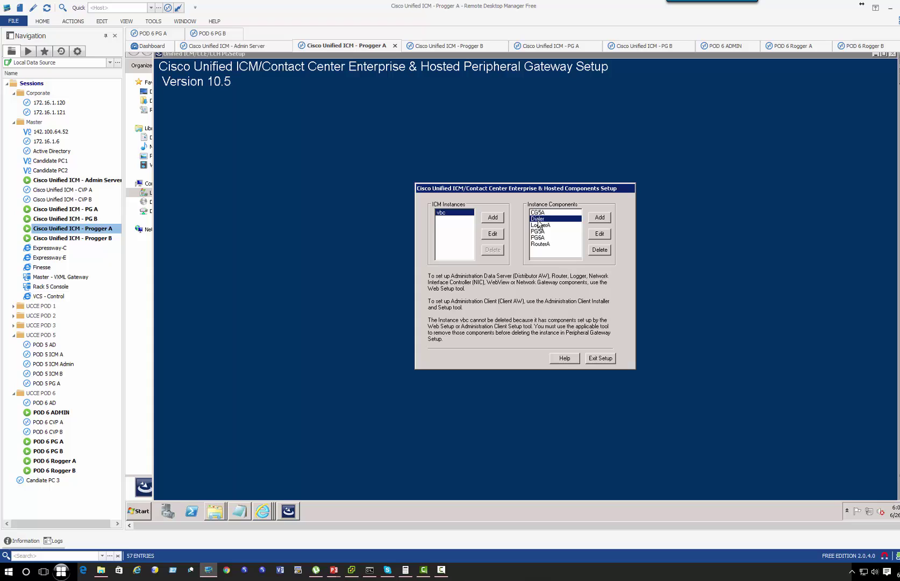
{"action": "left_click", "coordinate": [601, 235]}
{"action": "left_click", "coordinate": [576, 357]}
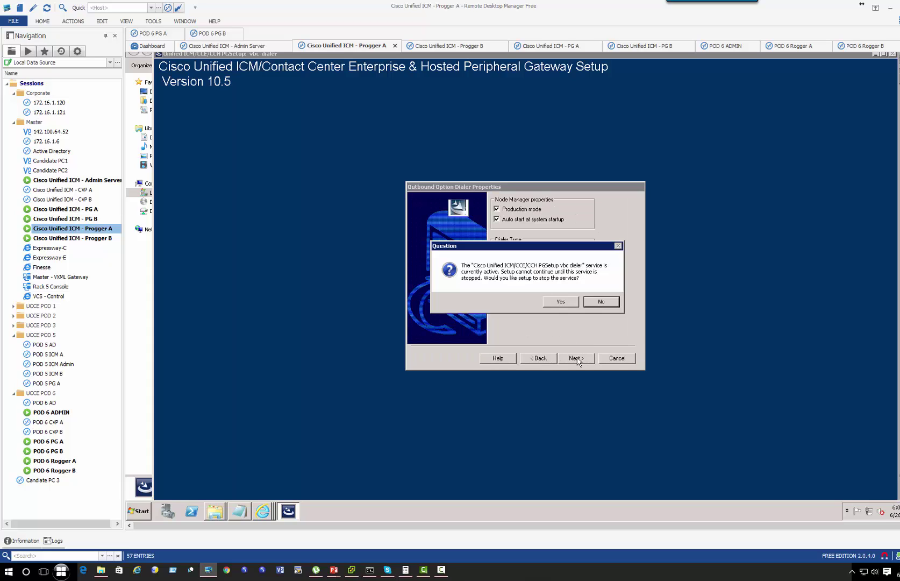
{"action": "left_click", "coordinate": [559, 303]}
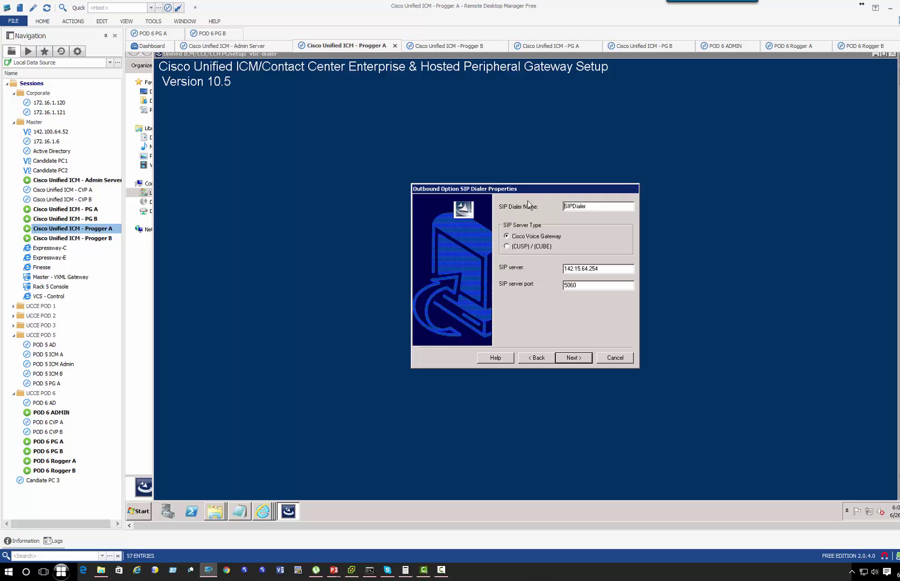
Step: Select the SIP dialer name SIPDialer and switch to the Admin Server's Configuration Manager
{"action": "double_click", "coordinate": [592, 206]}
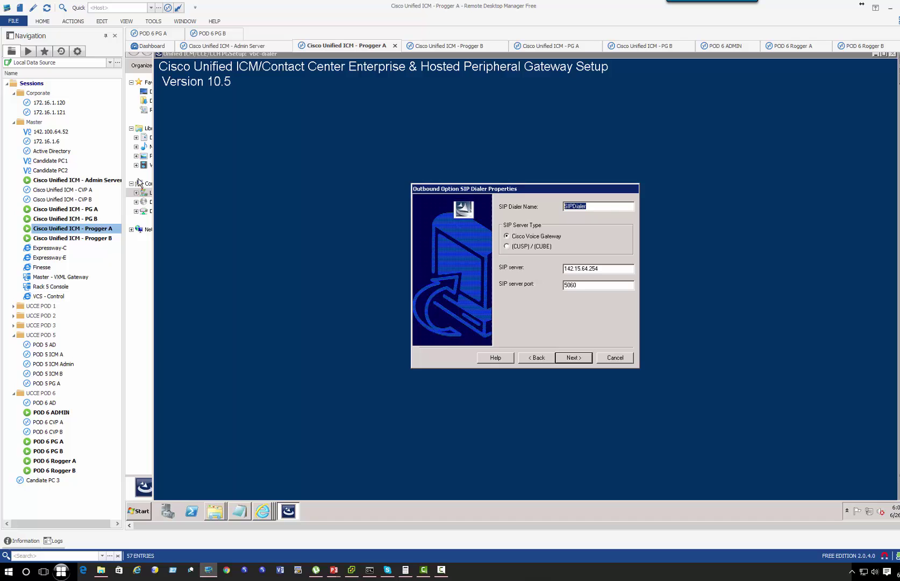
{"action": "double_click", "coordinate": [117, 182]}
{"action": "left_click", "coordinate": [313, 511]}
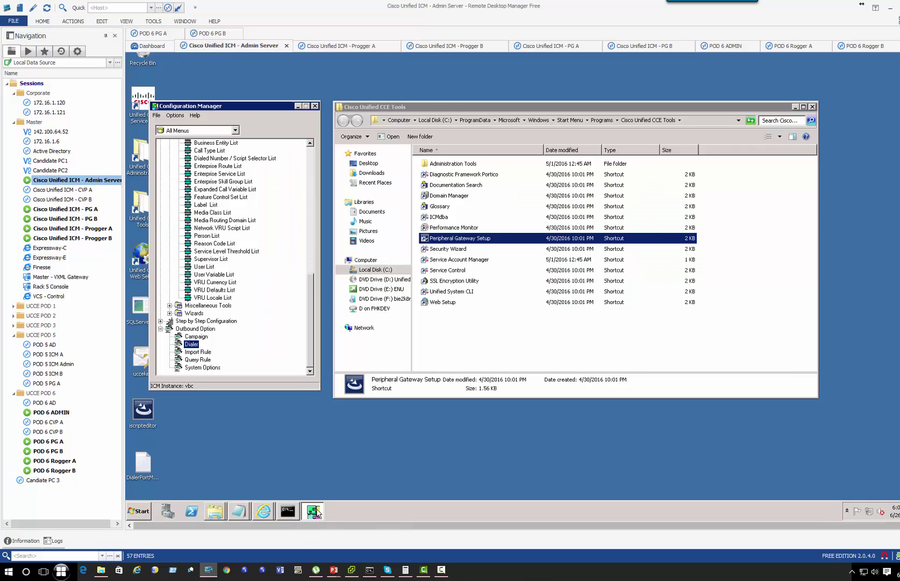
Step: Open the Outbound Option Dialer record and copy the dialer name OBElection2016
{"action": "double_click", "coordinate": [192, 344]}
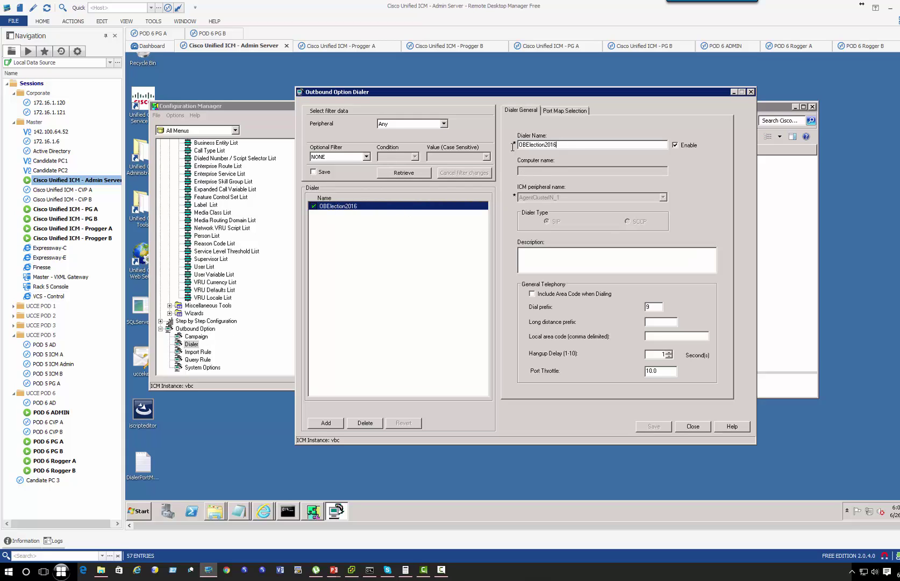
{"action": "double_click", "coordinate": [538, 145]}
{"action": "right_click", "coordinate": [553, 145]}
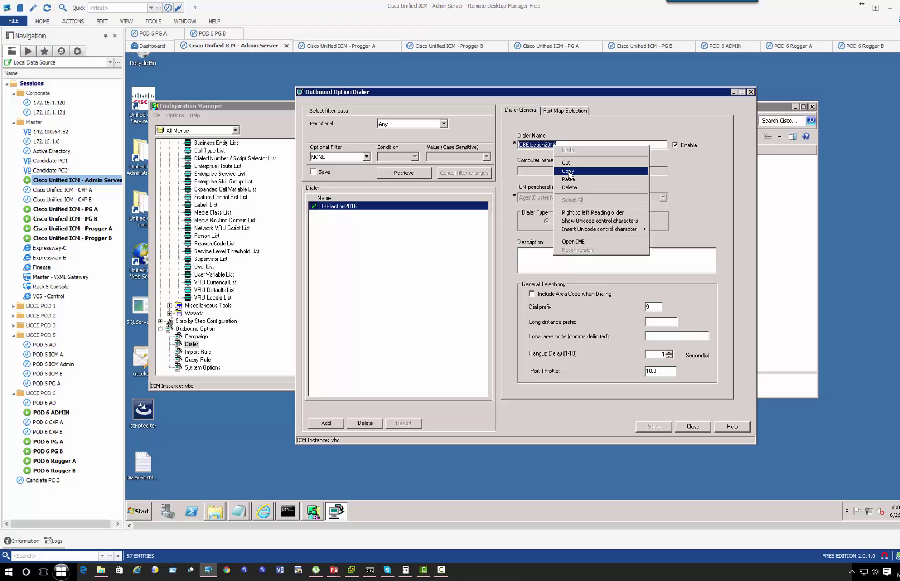
{"action": "left_click", "coordinate": [569, 171]}
{"action": "left_click", "coordinate": [107, 229]}
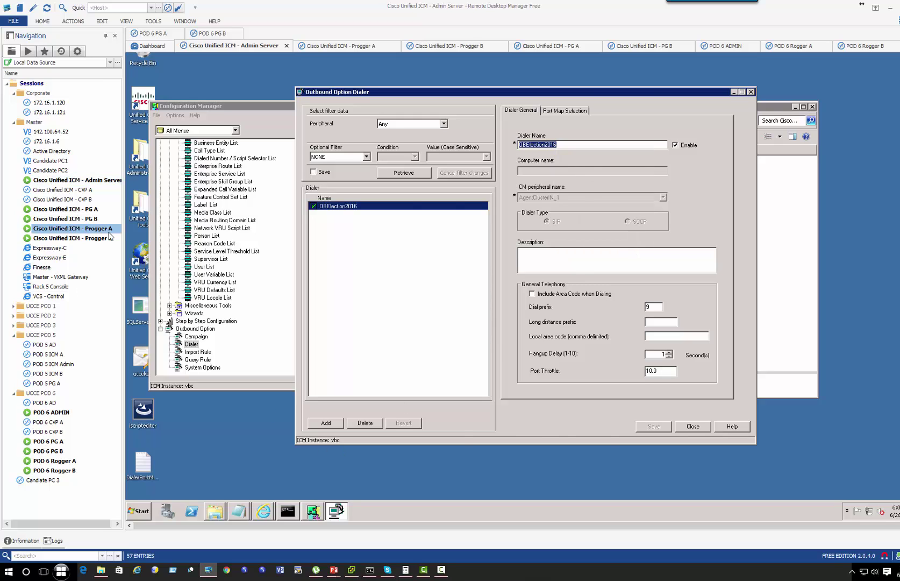
Step: Name the SIP dialer OBElection2016 and change CTI server port A from 44027 to 42027
{"action": "key", "text": "ctrl+v"}
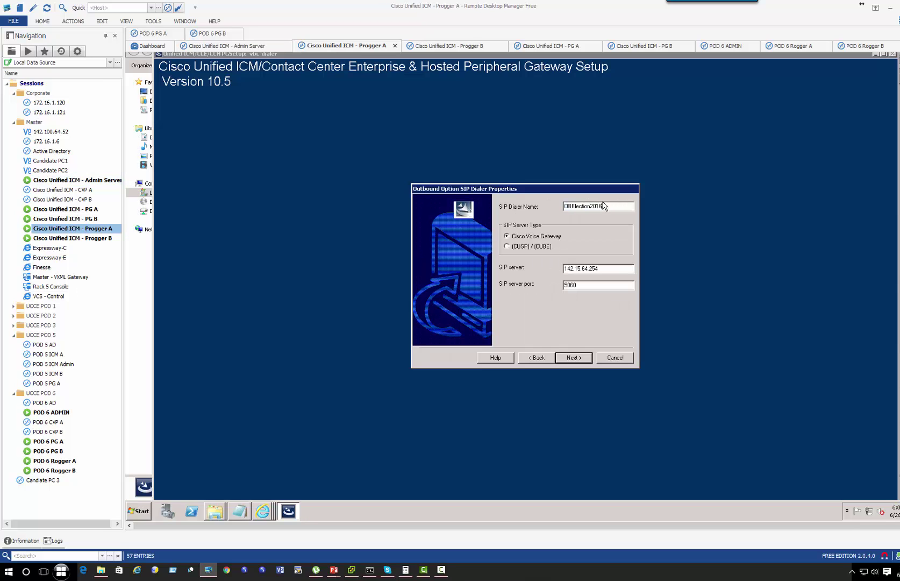
{"action": "left_click", "coordinate": [583, 359]}
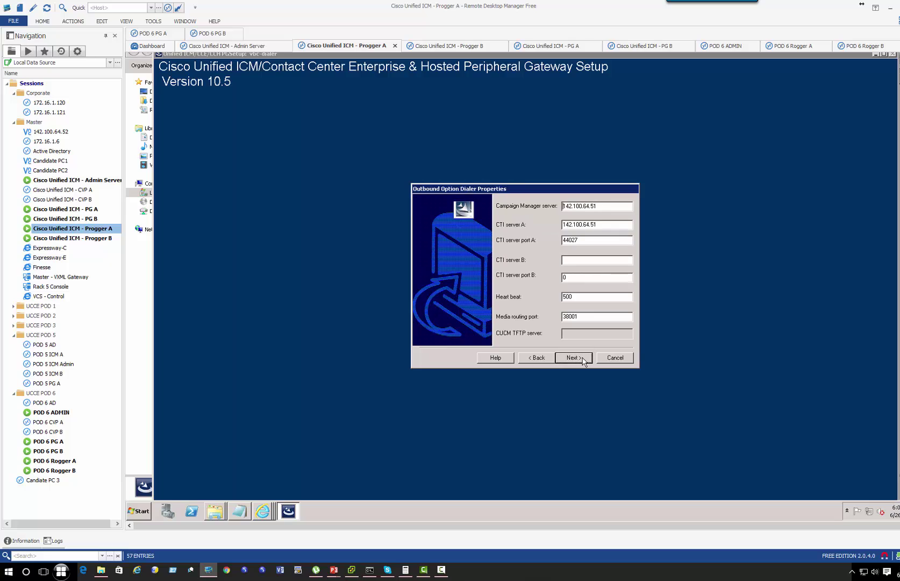
{"action": "double_click", "coordinate": [590, 240]}
{"action": "type", "text": "42027"}
Step: Apply the dialer configuration and finish setup with Node Manager set to start
{"action": "left_click", "coordinate": [573, 358]}
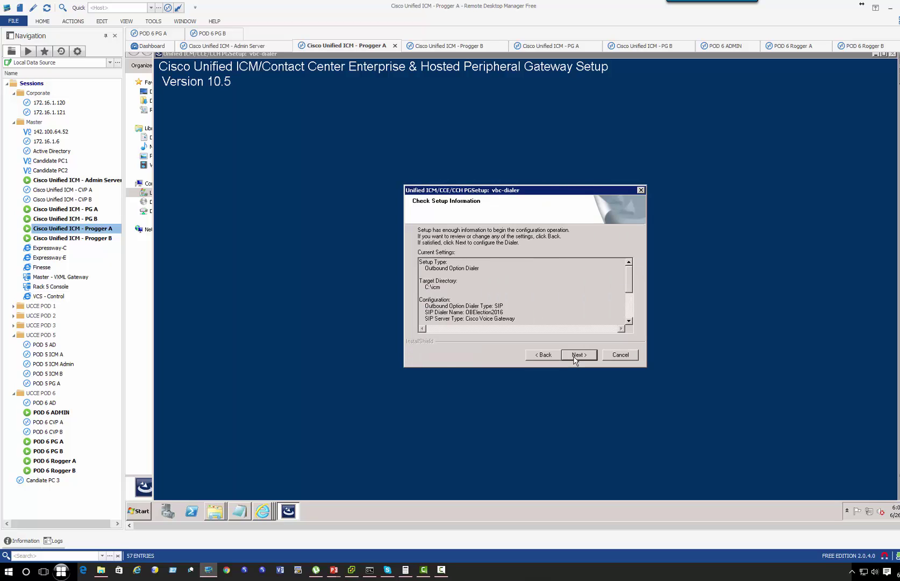
{"action": "left_click", "coordinate": [575, 356]}
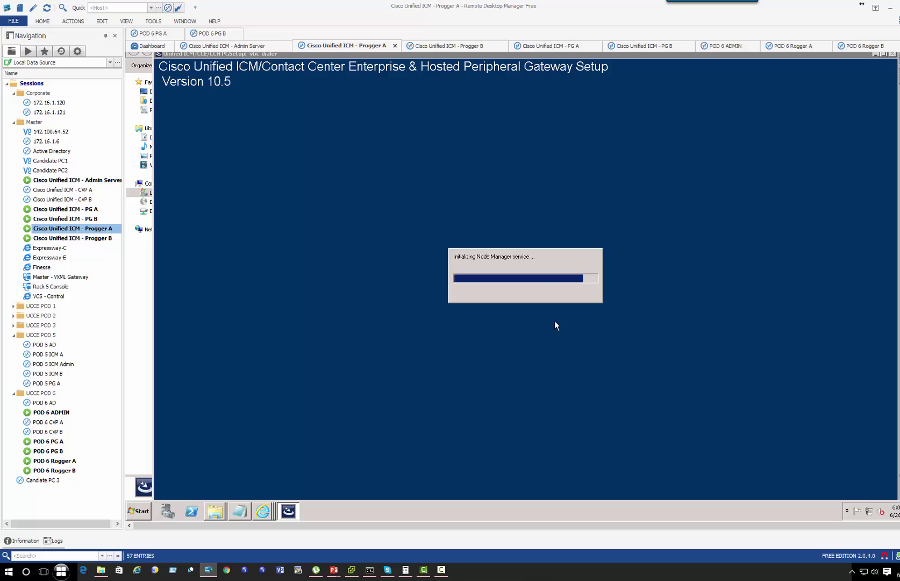
{"action": "left_click", "coordinate": [551, 261]}
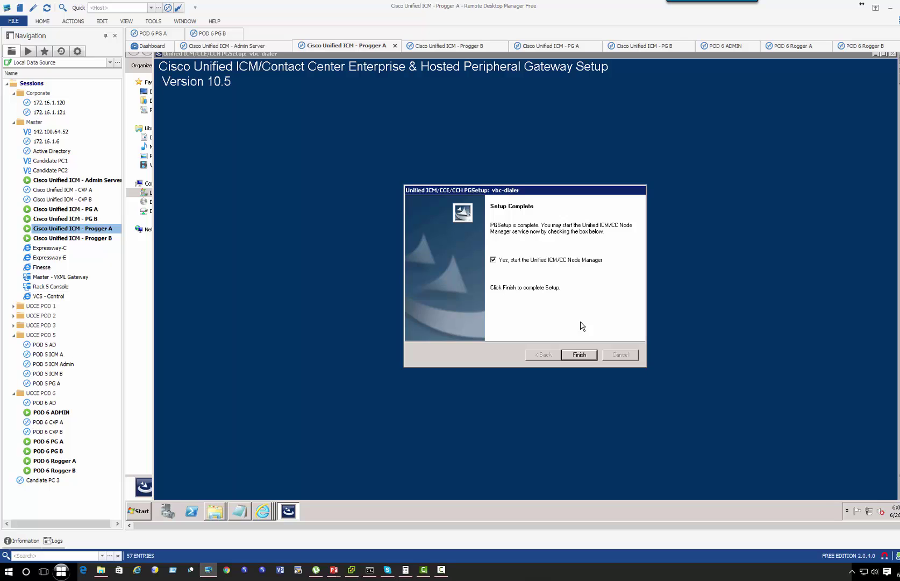
{"action": "left_click", "coordinate": [580, 355]}
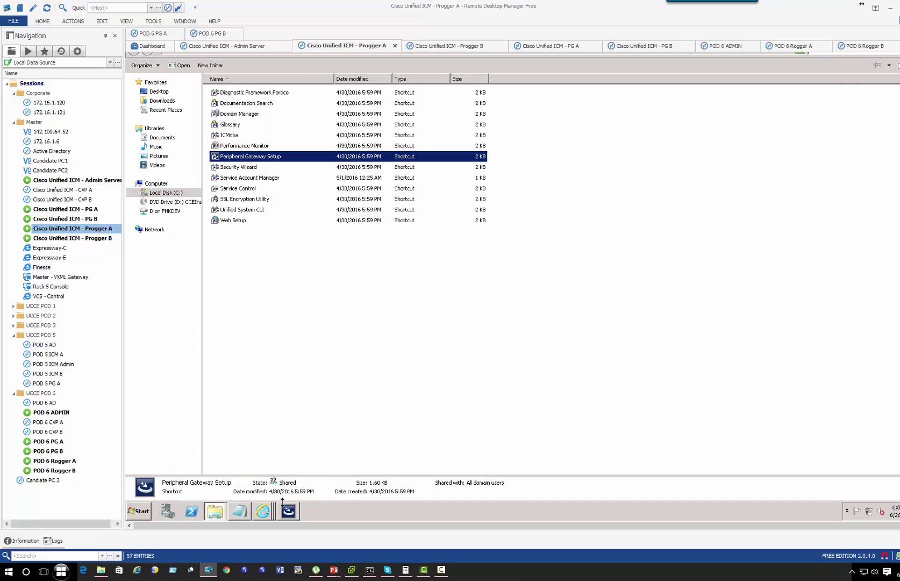
Step: Refresh the Portico process list and check the CTI-U baDialer_SIP line under Outbound Option Dialer
{"action": "mouse_move", "coordinate": [267, 512]}
{"action": "left_click", "coordinate": [263, 491]}
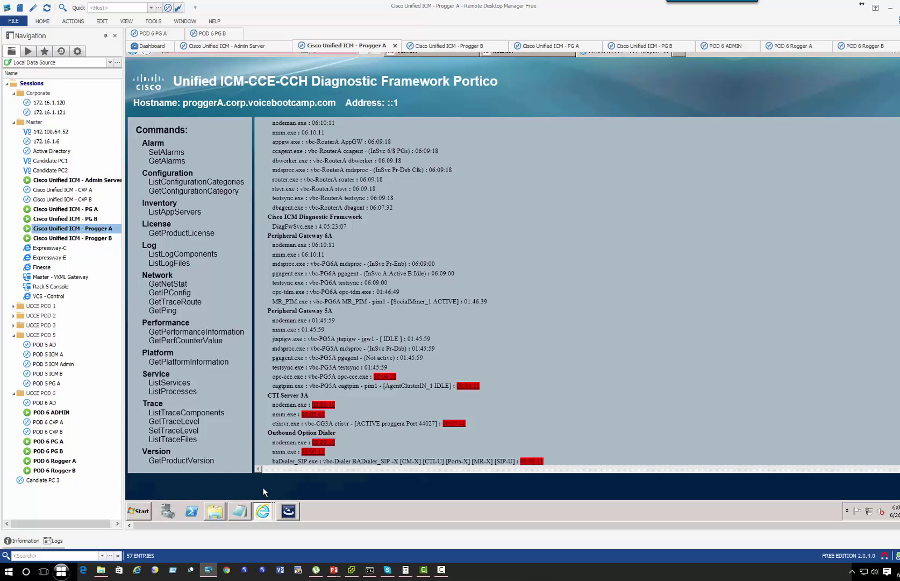
{"action": "scroll", "coordinate": [291, 127], "scroll_direction": "up", "scroll_amount": 5}
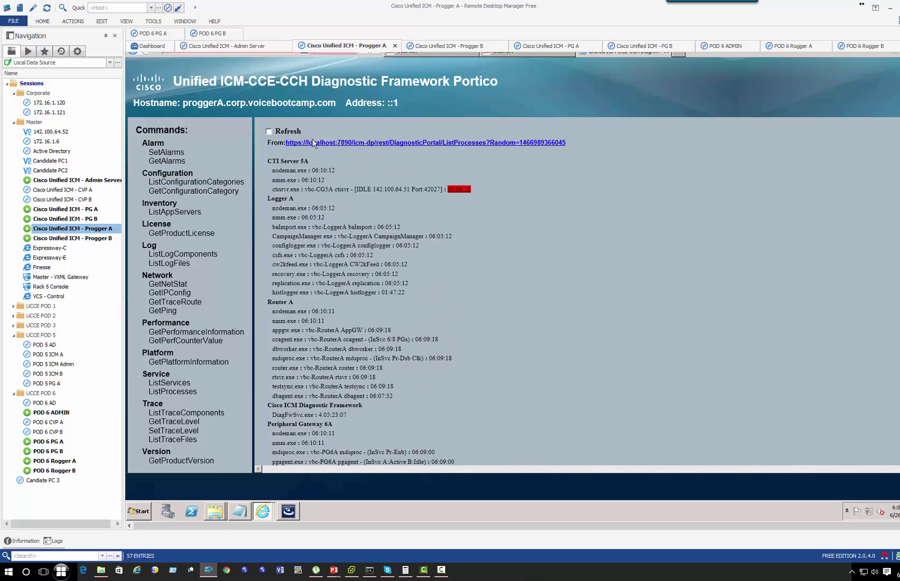
{"action": "left_click", "coordinate": [257, 126]}
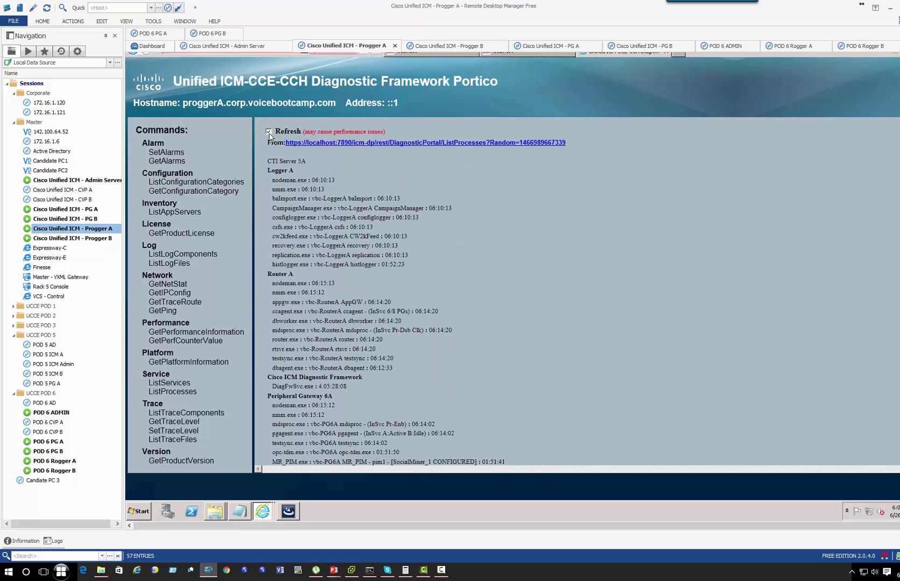
{"action": "scroll", "coordinate": [460, 397], "scroll_direction": "down", "scroll_amount": 3}
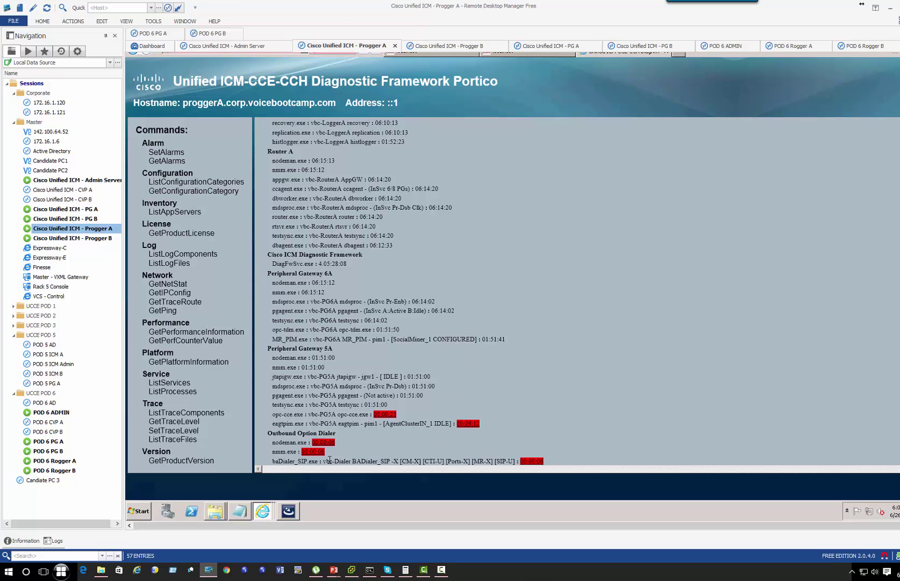
{"action": "left_click", "coordinate": [506, 440]}
{"action": "left_click_drag", "start_coordinate": [443, 461], "coordinate": [425, 462]}
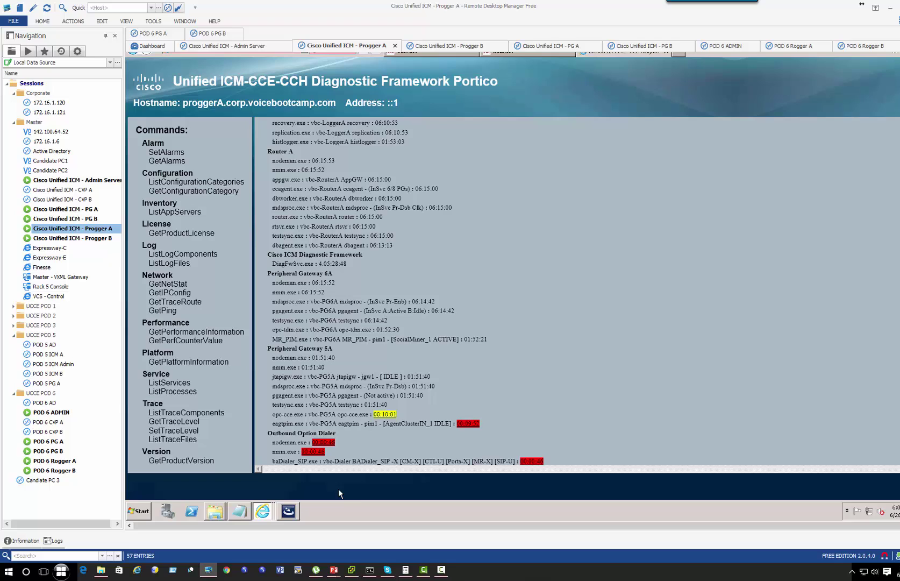
Step: Relaunch Peripheral Gateway Setup from the desktop and select the CG5A component
{"action": "right_click", "coordinate": [344, 517]}
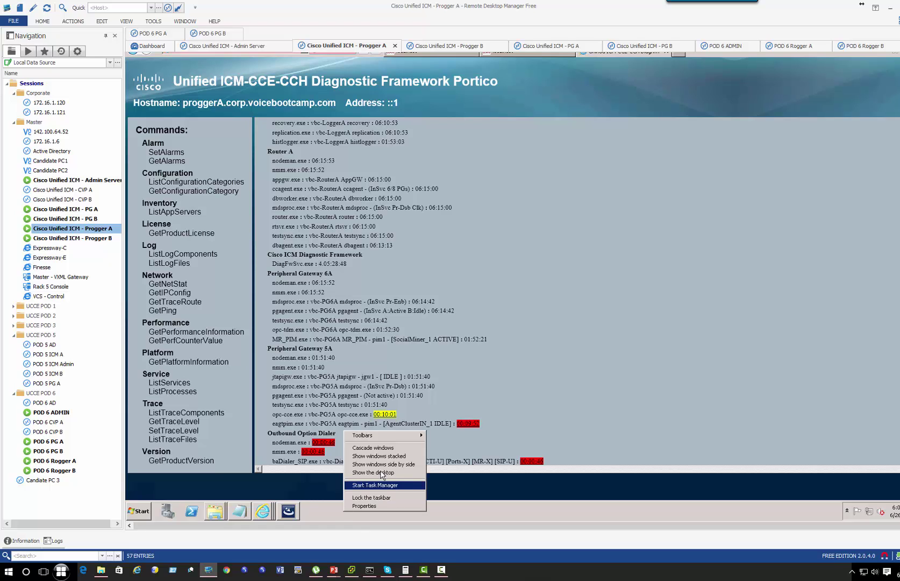
{"action": "left_click", "coordinate": [380, 468]}
{"action": "double_click", "coordinate": [142, 156]}
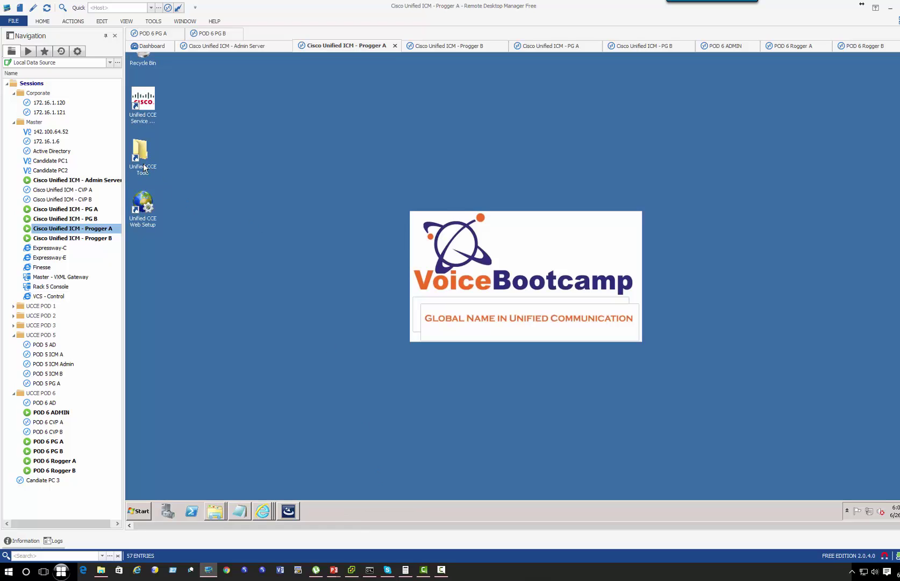
{"action": "double_click", "coordinate": [391, 244]}
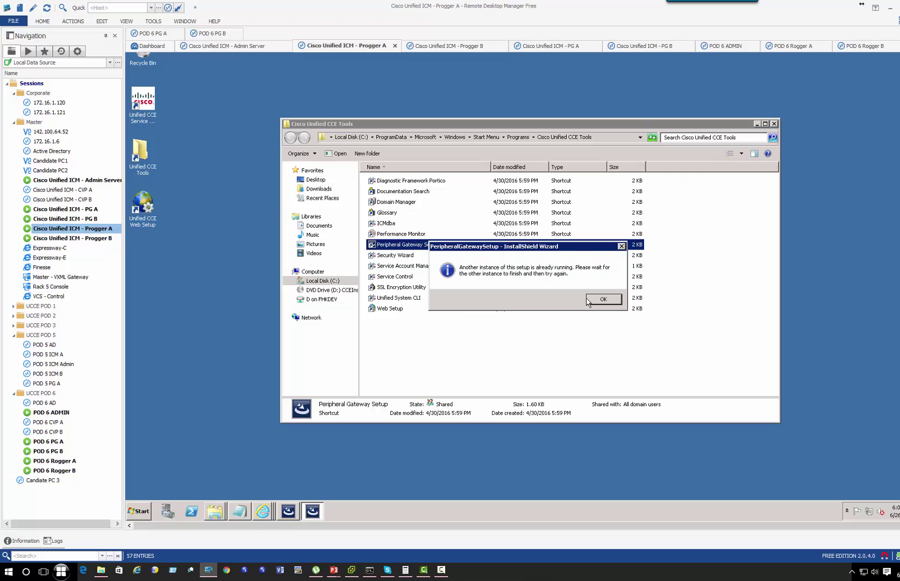
{"action": "left_click", "coordinate": [599, 300]}
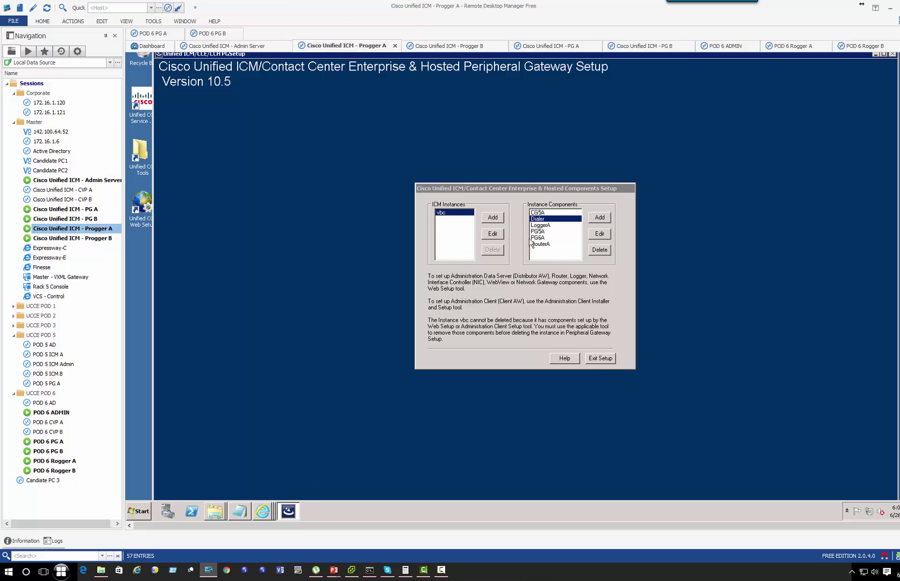
{"action": "left_click", "coordinate": [540, 218]}
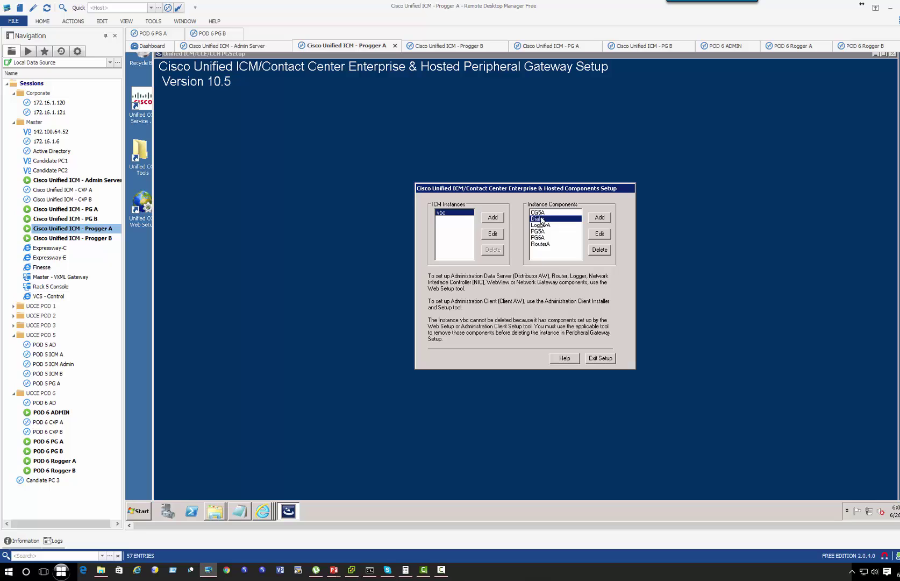
{"action": "left_click", "coordinate": [541, 213]}
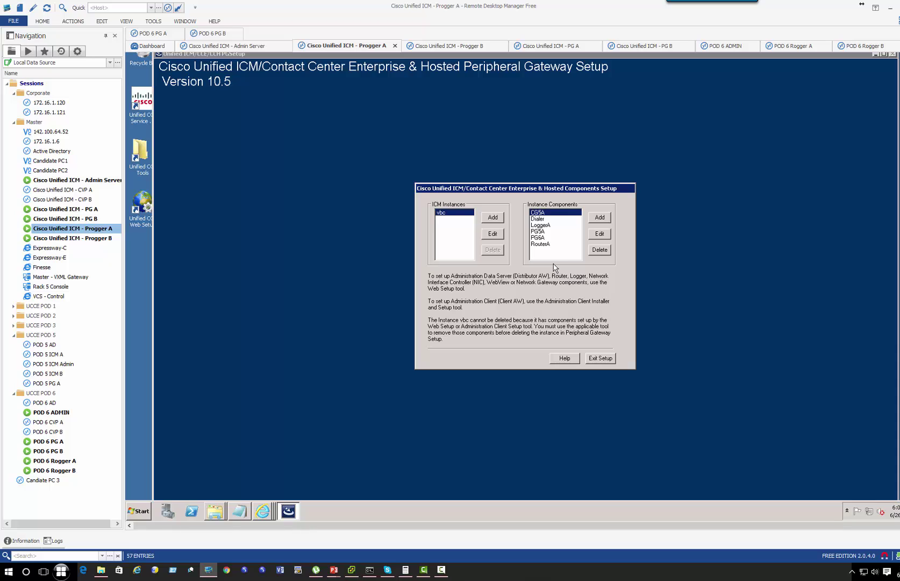
Step: Add a CTI Server component with node ID CG 3 and client port 44027, and install it
{"action": "left_click", "coordinate": [605, 217]}
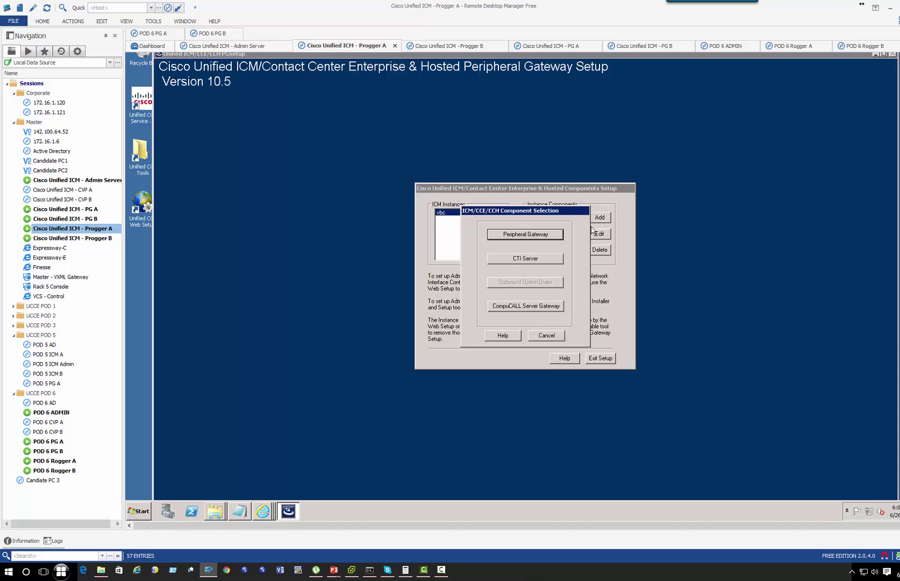
{"action": "left_click", "coordinate": [526, 261]}
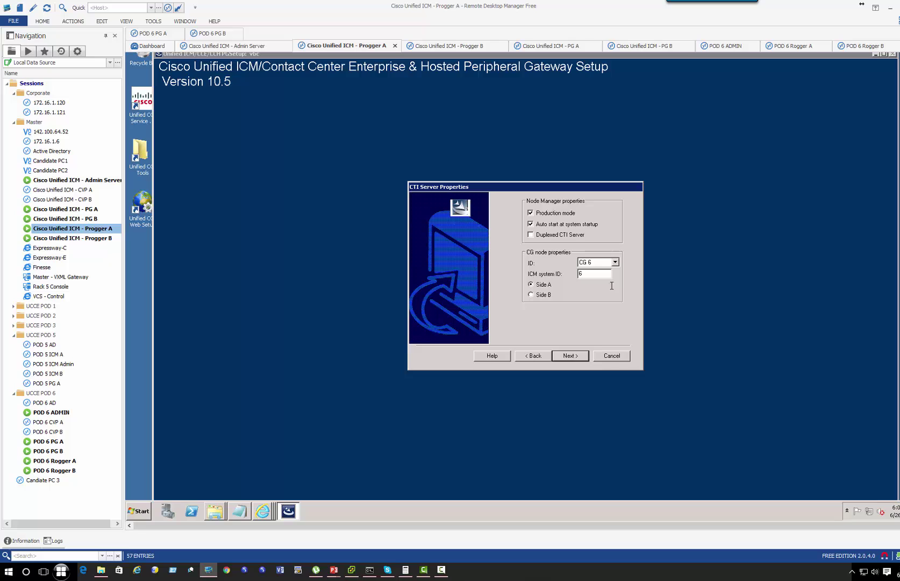
{"action": "left_click", "coordinate": [614, 262]}
{"action": "scroll", "coordinate": [615, 280], "scroll_direction": "up", "scroll_amount": 2}
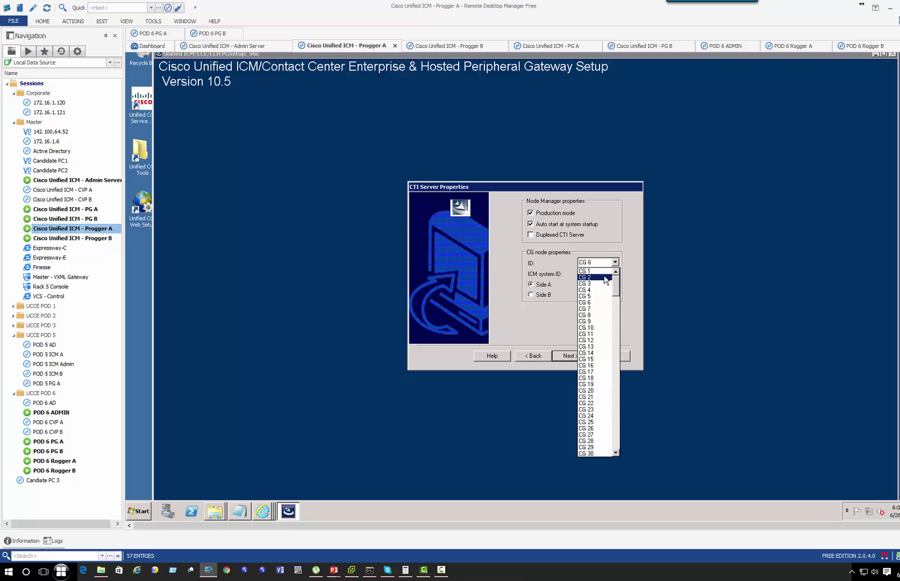
{"action": "left_click", "coordinate": [600, 285]}
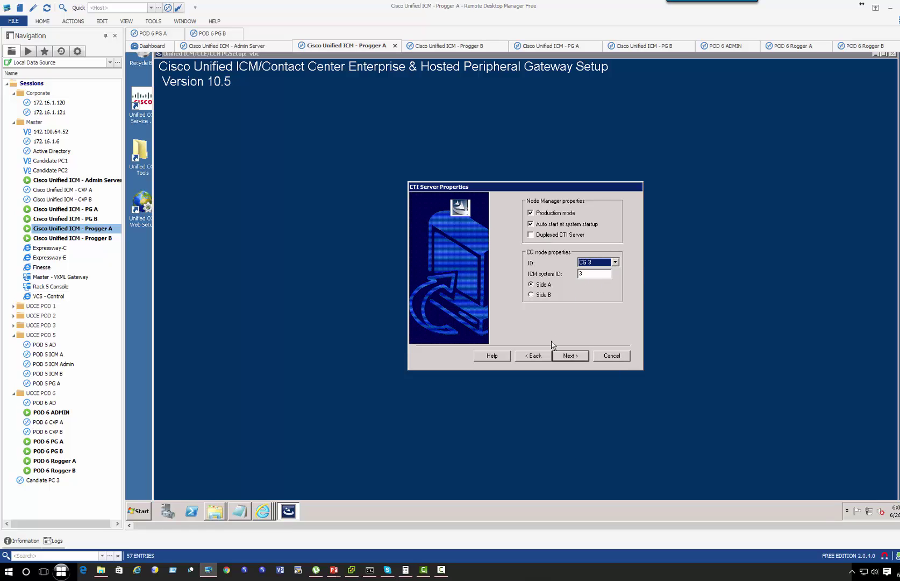
{"action": "left_click", "coordinate": [570, 357]}
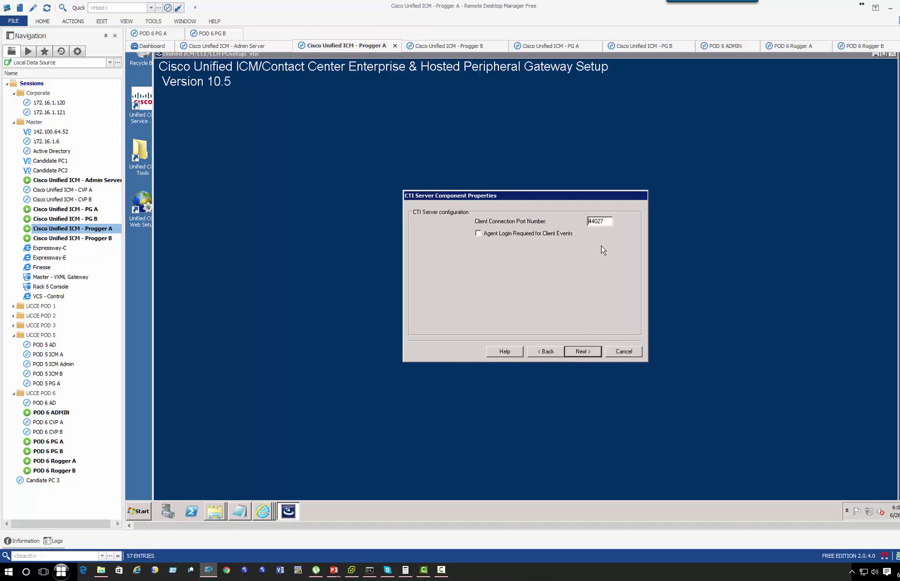
{"action": "double_click", "coordinate": [590, 223]}
{"action": "left_click", "coordinate": [591, 350]}
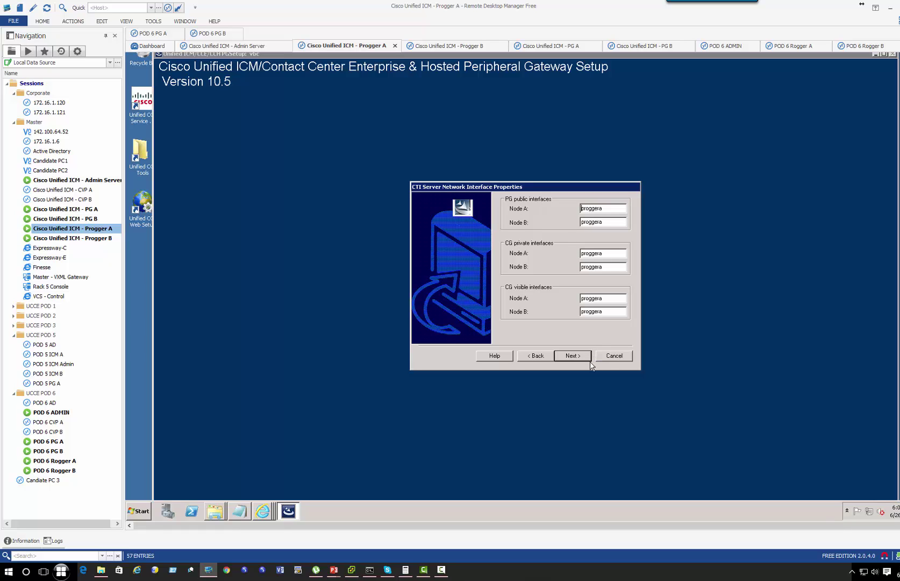
{"action": "left_click", "coordinate": [581, 359]}
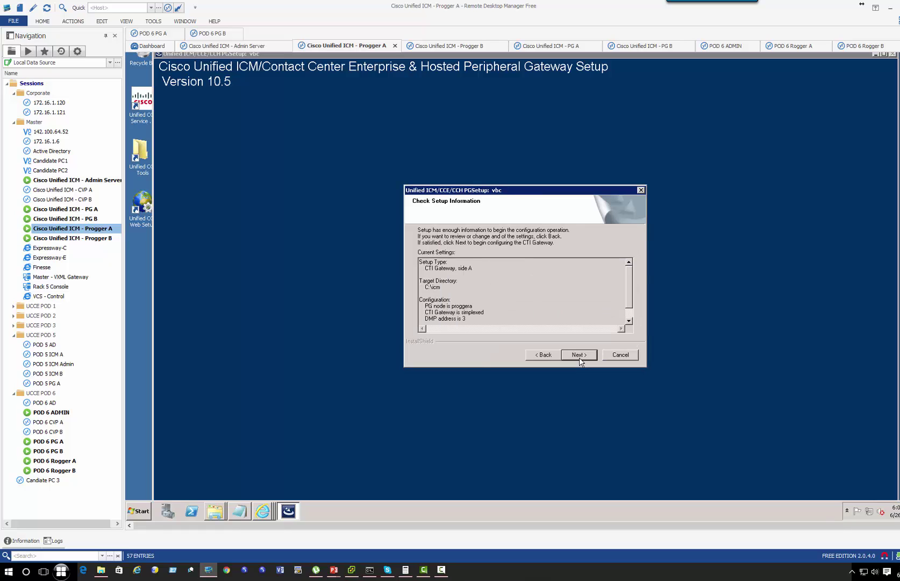
{"action": "left_click", "coordinate": [580, 358]}
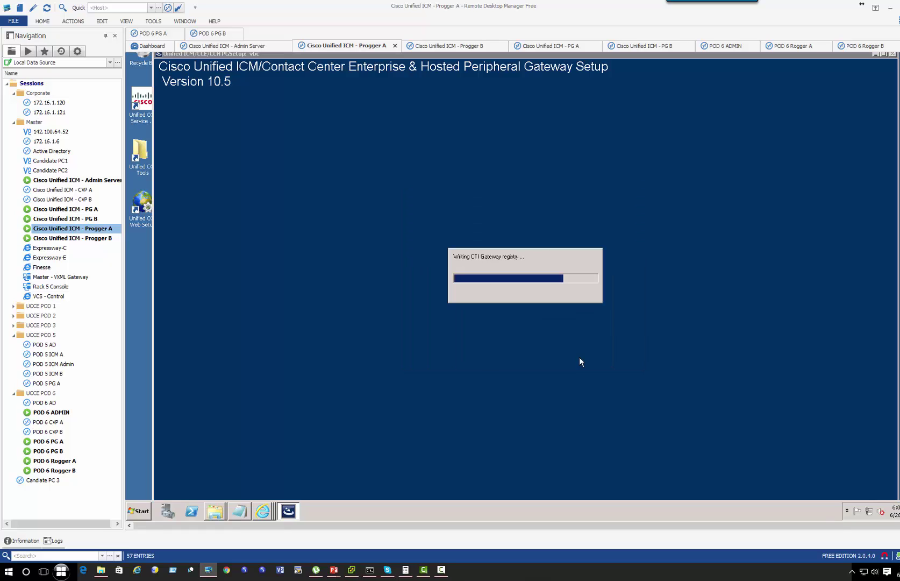
Step: Check the X side marker on the dialer process in Portico
{"action": "mouse_move", "coordinate": [264, 511]}
{"action": "left_click", "coordinate": [279, 492]}
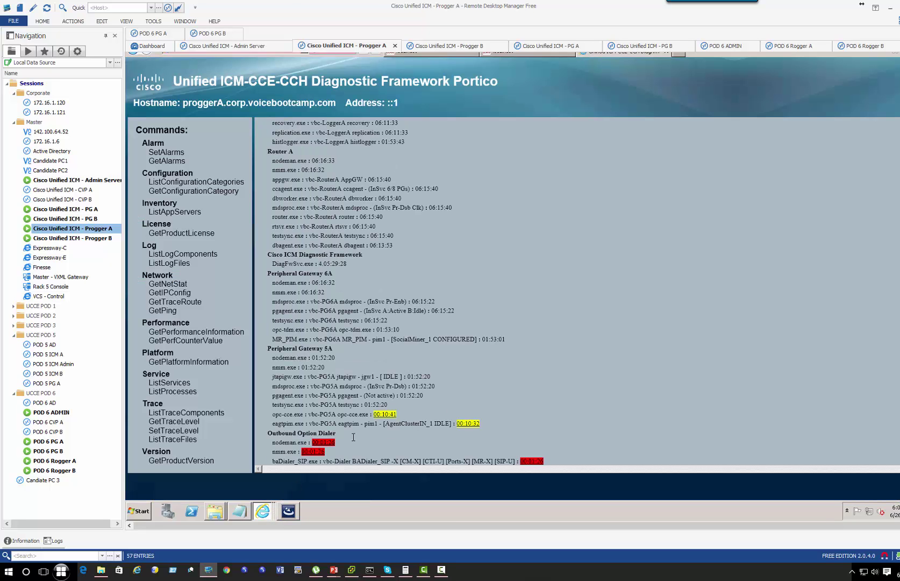
{"action": "double_click", "coordinate": [394, 461]}
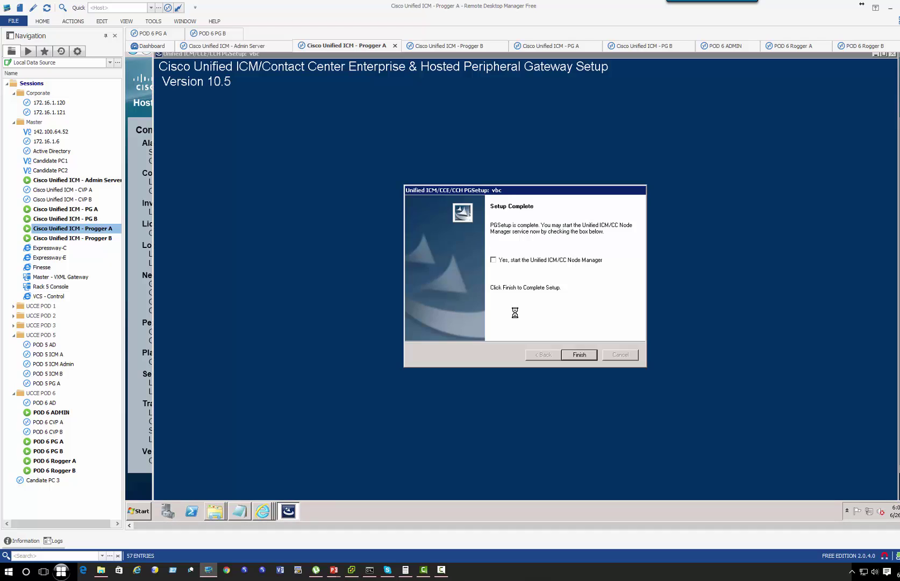
Step: Finish the CTI server setup with Node Manager start, then edit the Dialer, stopping its service
{"action": "left_click", "coordinate": [569, 264]}
{"action": "left_click", "coordinate": [575, 354]}
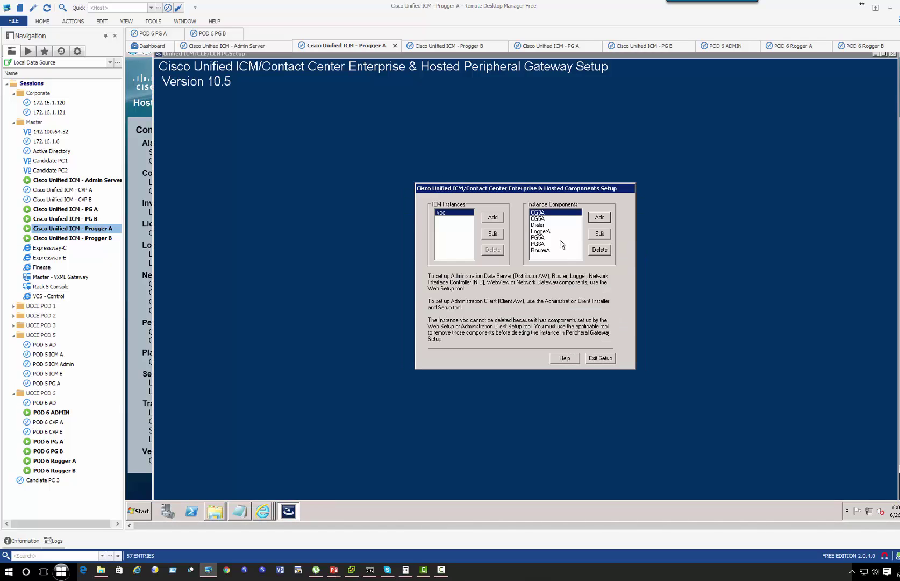
{"action": "left_click", "coordinate": [540, 226]}
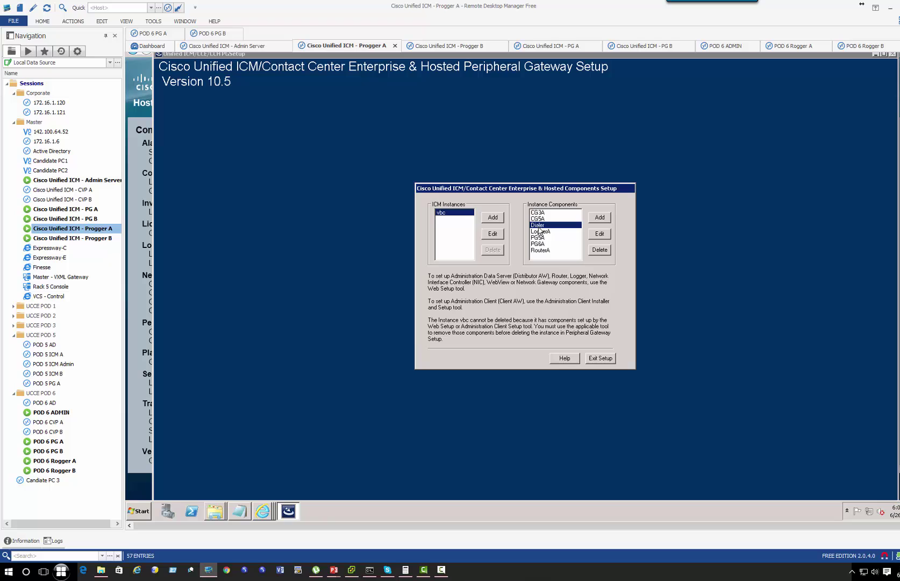
{"action": "left_click", "coordinate": [599, 234]}
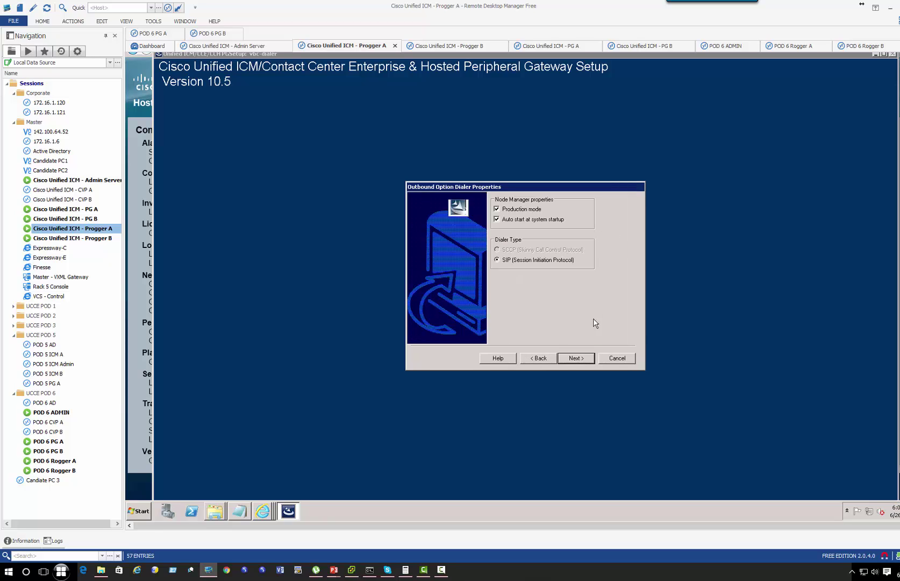
{"action": "left_click", "coordinate": [582, 358]}
{"action": "left_click", "coordinate": [572, 300]}
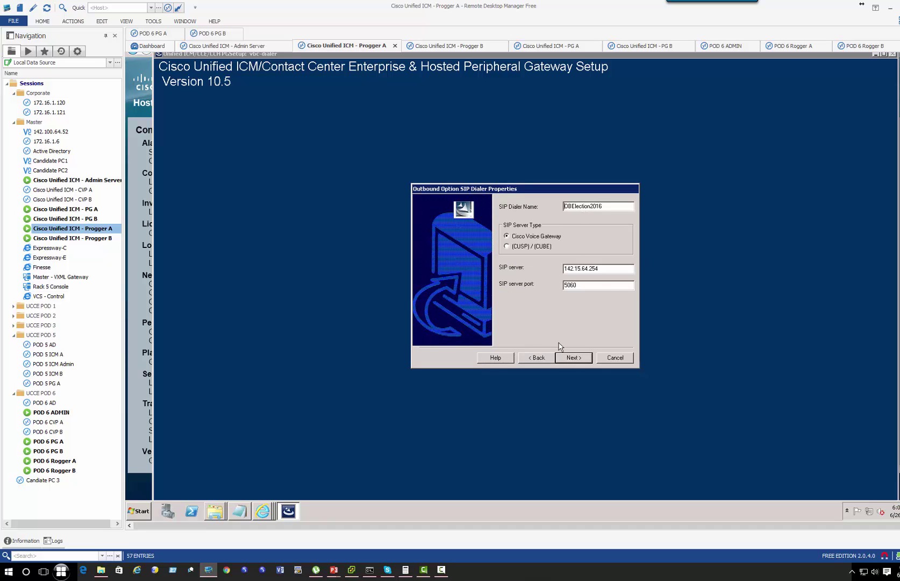
Step: Change the dialer's CTI server port A from 42027 to 44027 and apply the configuration
{"action": "left_click", "coordinate": [571, 358]}
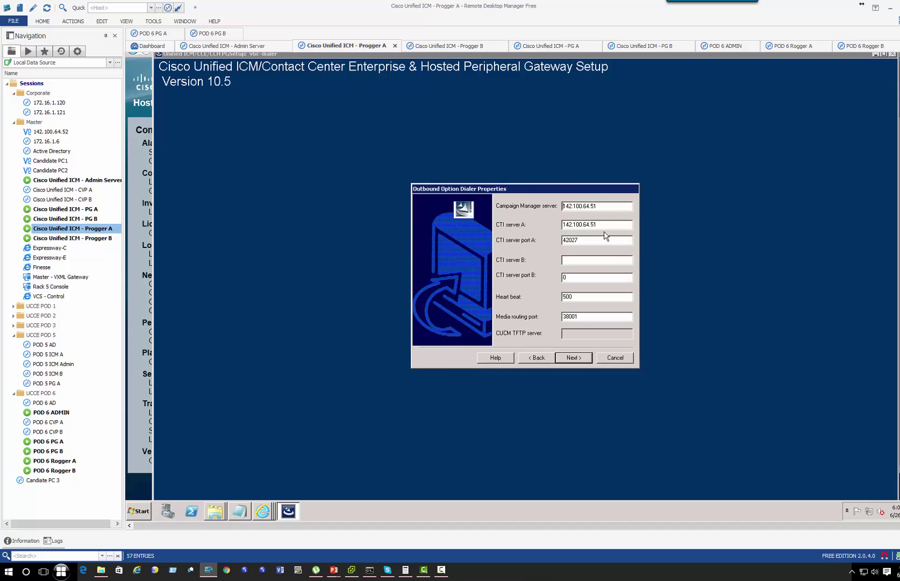
{"action": "key", "text": "Tab"}
{"action": "key", "text": "Tab"}
{"action": "type", "text": "44027"}
{"action": "left_click", "coordinate": [571, 359]}
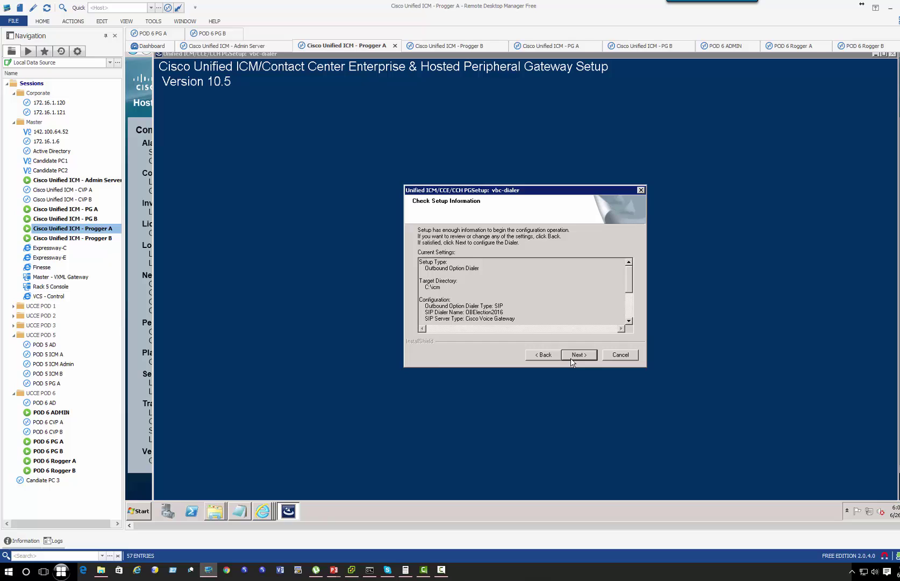
{"action": "left_click", "coordinate": [572, 358]}
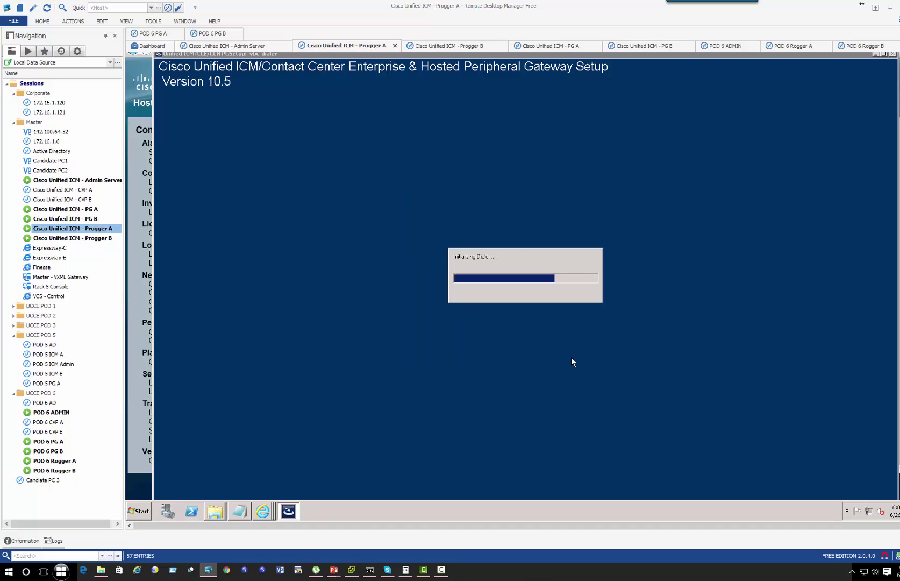
{"action": "left_click", "coordinate": [262, 511]}
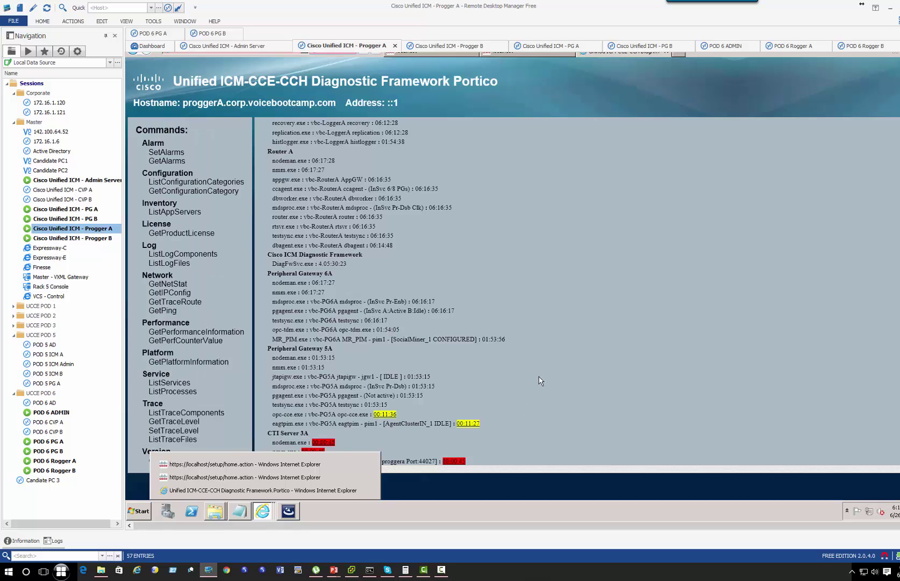
Step: Check the CTI Server 3A entry in Portico and finish the dialer setup
{"action": "left_click", "coordinate": [430, 444]}
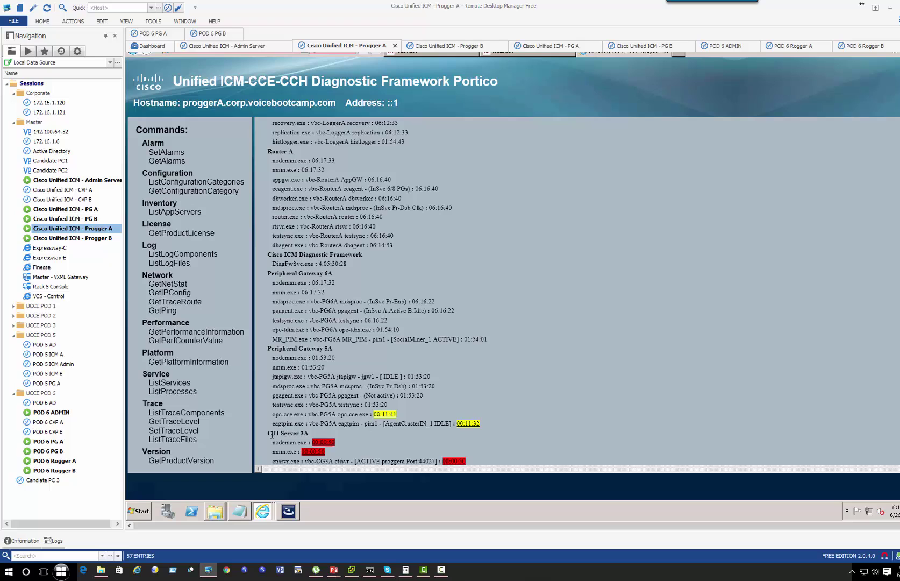
{"action": "triple_click", "coordinate": [312, 432]}
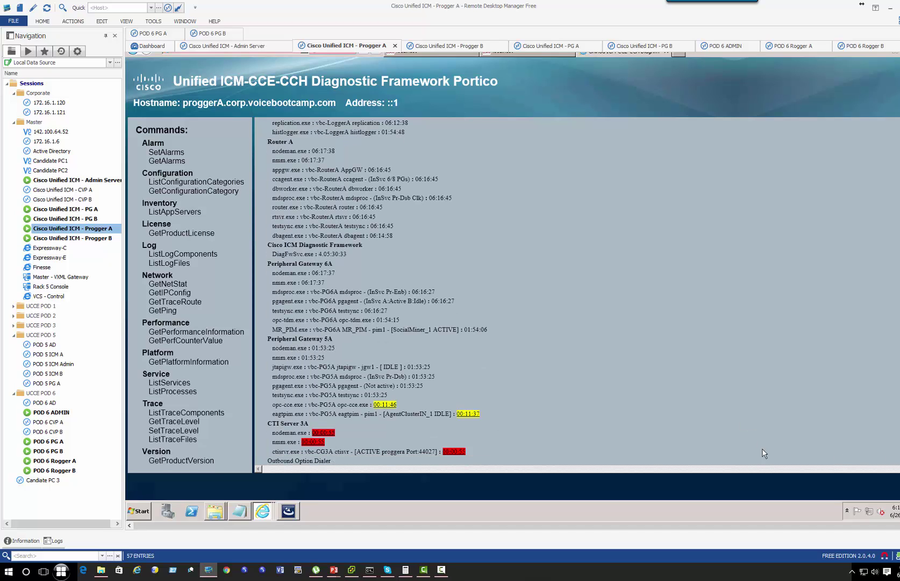
{"action": "left_click", "coordinate": [291, 510]}
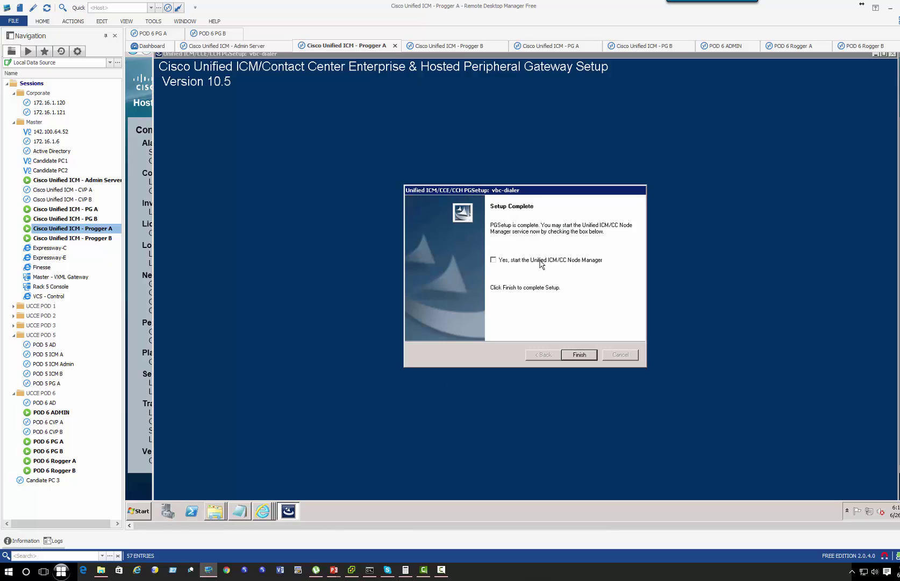
{"action": "left_click", "coordinate": [585, 356]}
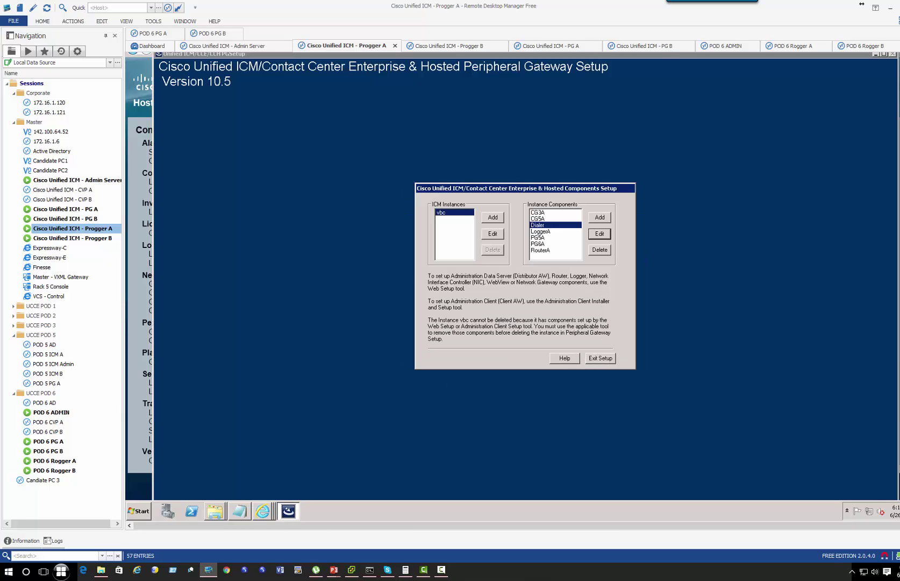
Step: Inspect the Outbound Option Dialer process line showing side -A, then return to the Admin Server
{"action": "key", "text": "alt+Tab"}
{"action": "scroll", "coordinate": [376, 293], "scroll_direction": "down", "scroll_amount": 1}
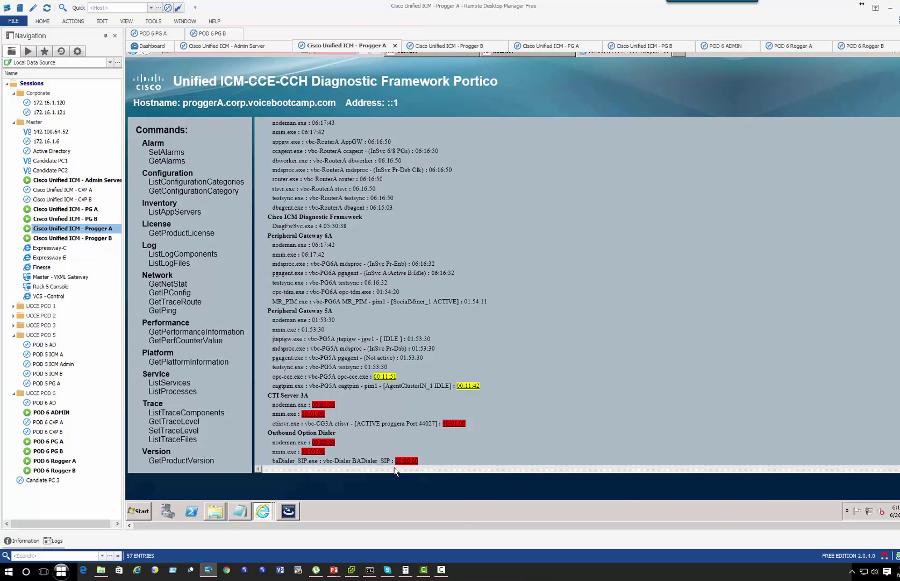
{"action": "left_click_drag", "start_coordinate": [534, 528], "coordinate": [542, 528]}
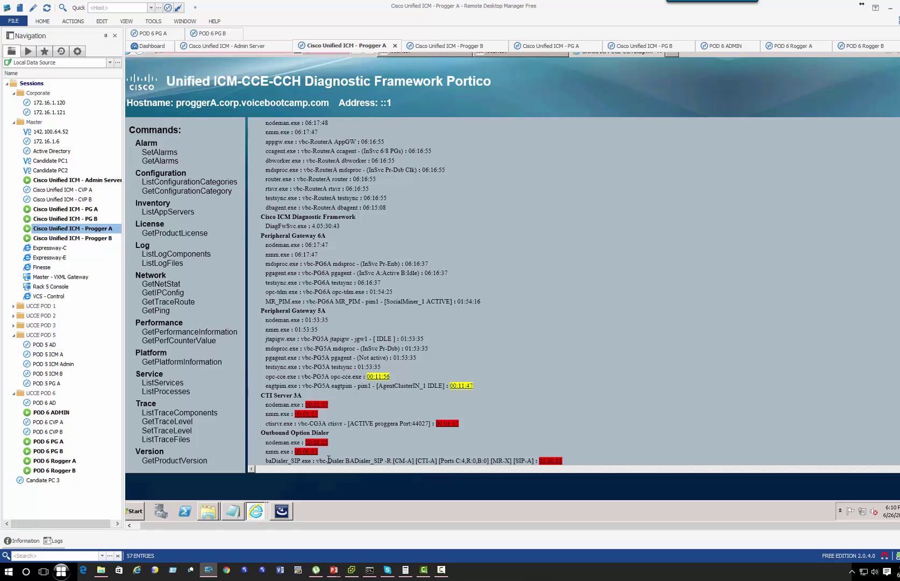
{"action": "left_click_drag", "start_coordinate": [329, 460], "coordinate": [460, 452]}
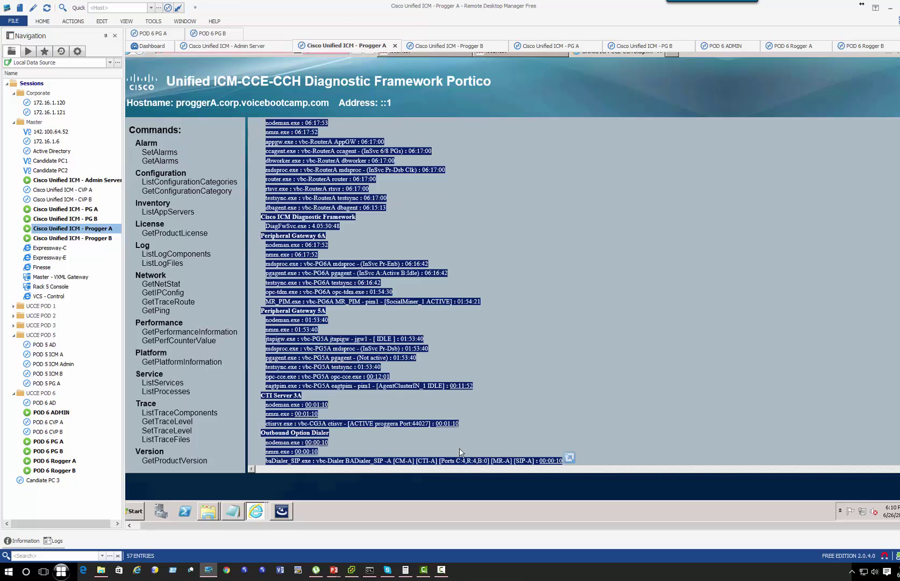
{"action": "left_click", "coordinate": [459, 450]}
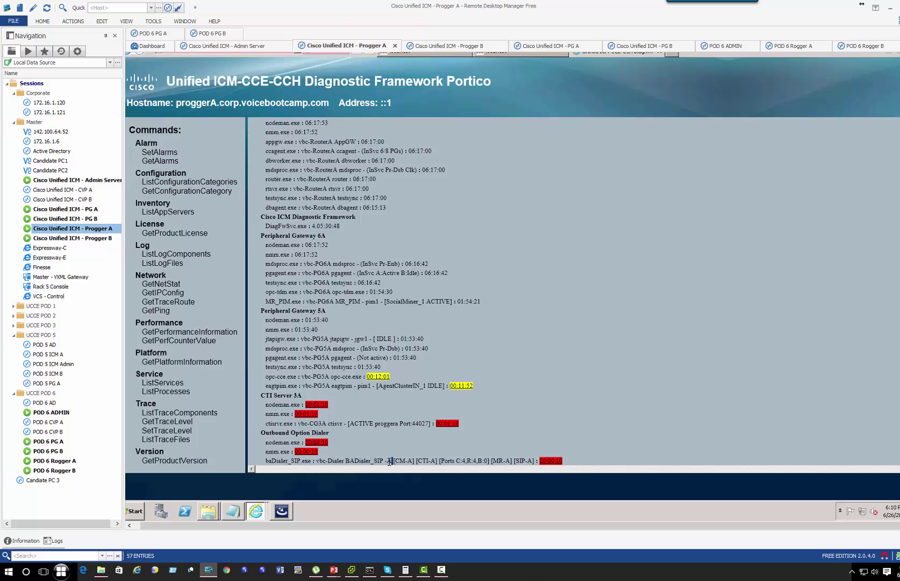
{"action": "left_click_drag", "start_coordinate": [390, 461], "coordinate": [438, 463]}
{"action": "triple_click", "coordinate": [525, 463]}
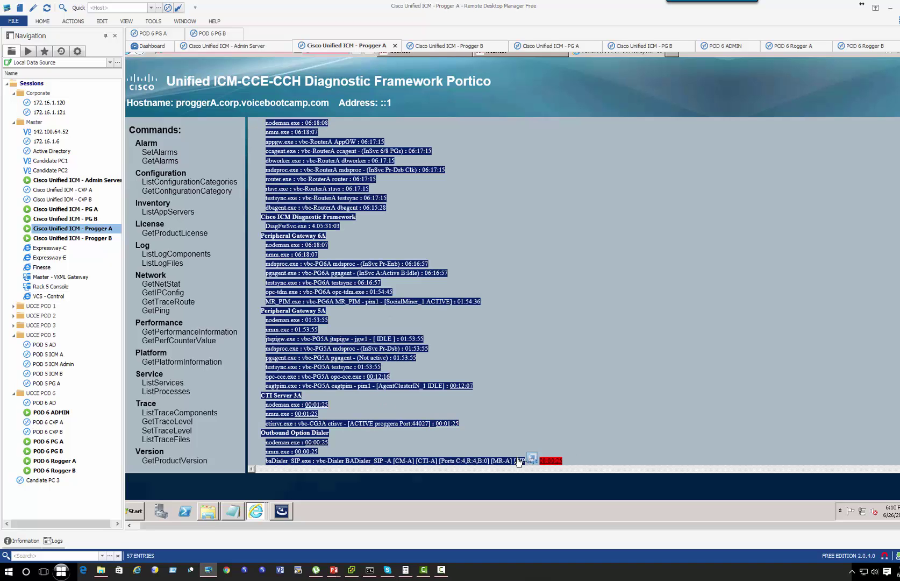
{"action": "left_click", "coordinate": [511, 456]}
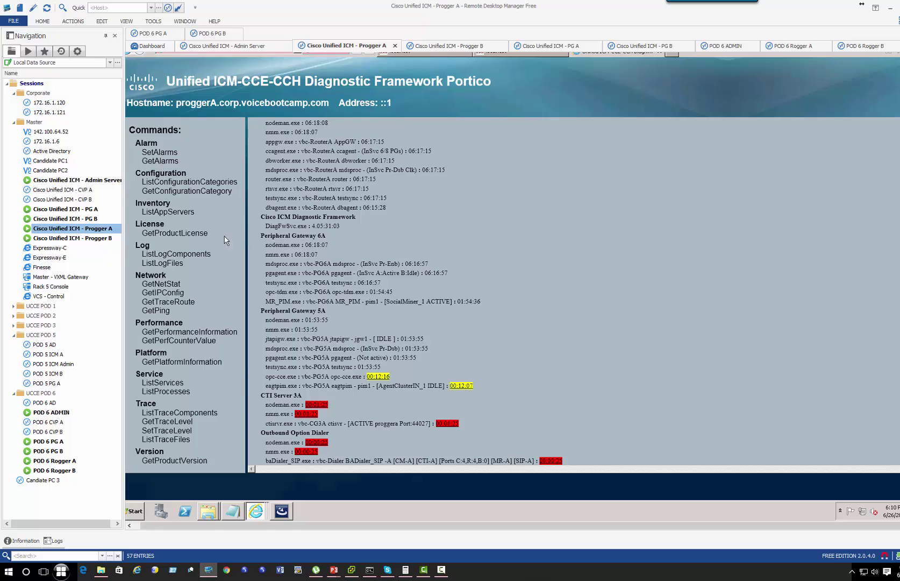
{"action": "left_click", "coordinate": [100, 182]}
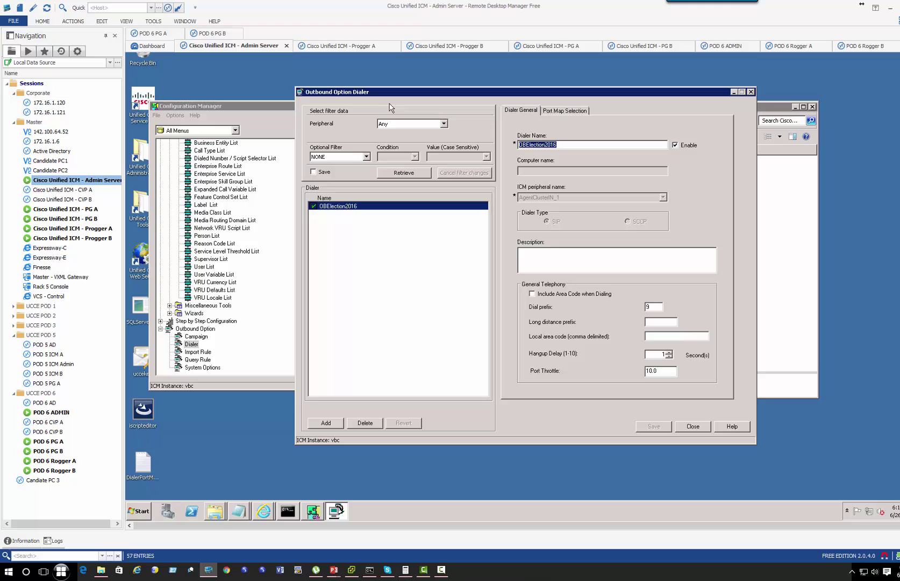
Step: Minimize the dialer configuration, open Service Control, and turn on Portico's automatic refresh
{"action": "left_click", "coordinate": [734, 92]}
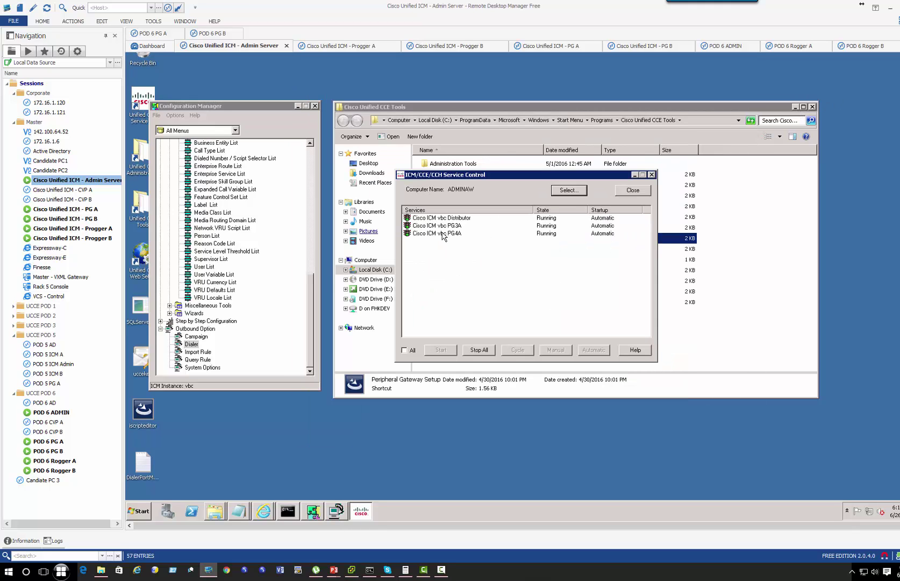
{"action": "left_click", "coordinate": [458, 226]}
{"action": "left_click", "coordinate": [263, 511]}
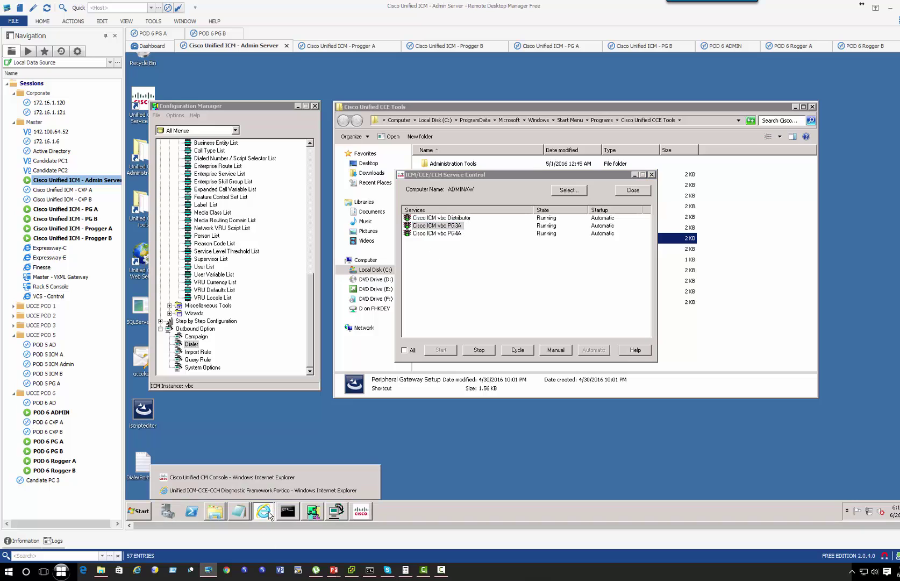
{"action": "left_click", "coordinate": [269, 490]}
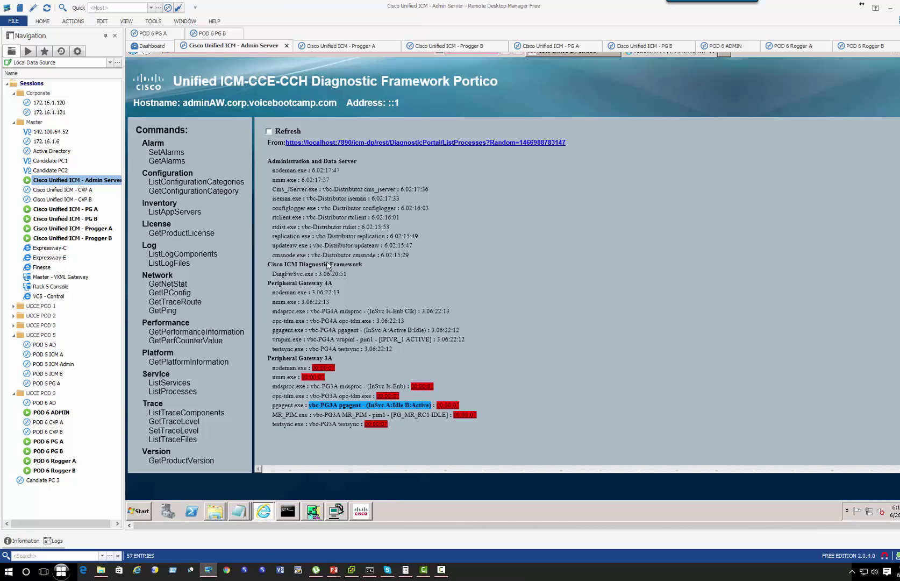
{"action": "left_click", "coordinate": [268, 132]}
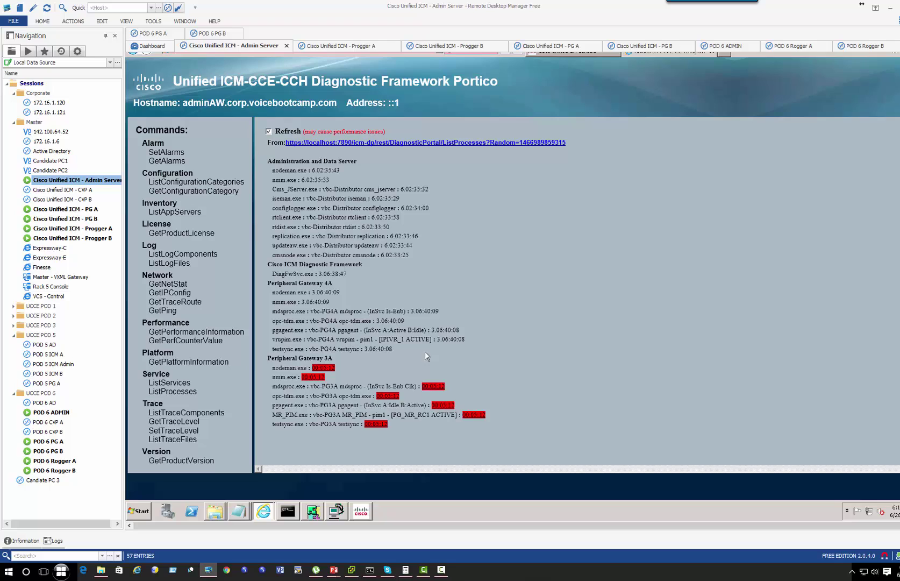
Step: Check the Peripheral Gateway 3A processes, including PG_MR_RC1 ACTIVE, and briefly look at Progger A
{"action": "triple_click", "coordinate": [270, 360]}
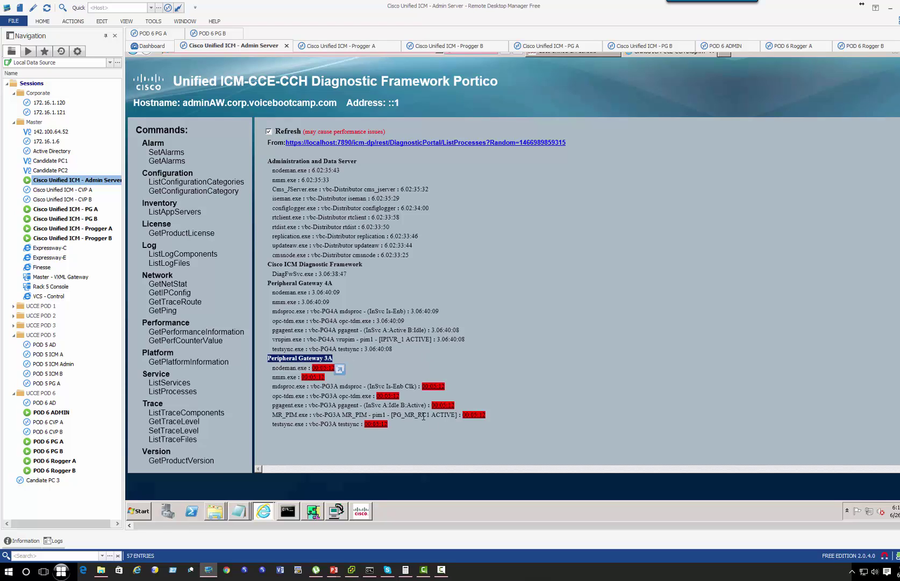
{"action": "left_click", "coordinate": [408, 416]}
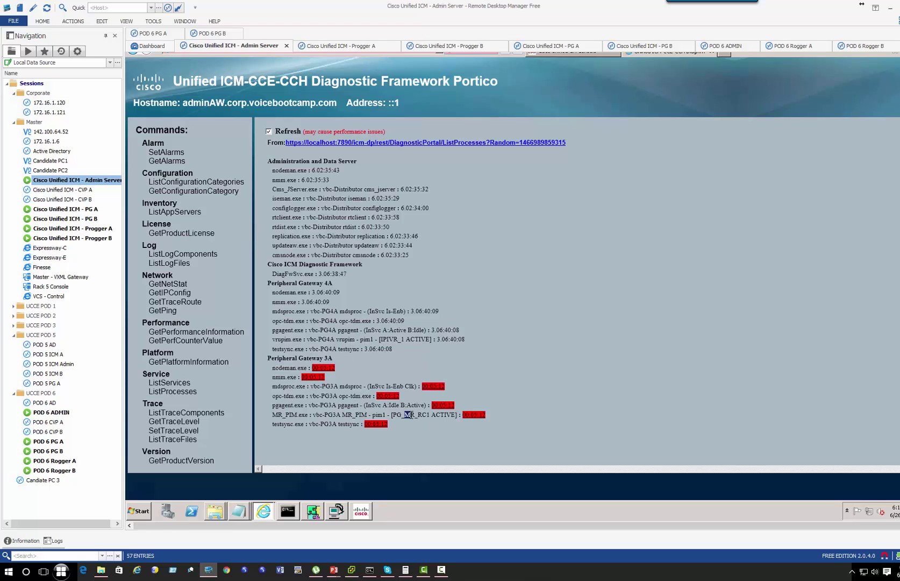
{"action": "key", "text": "ctrl+a"}
{"action": "left_click_drag", "start_coordinate": [455, 417], "coordinate": [393, 416]}
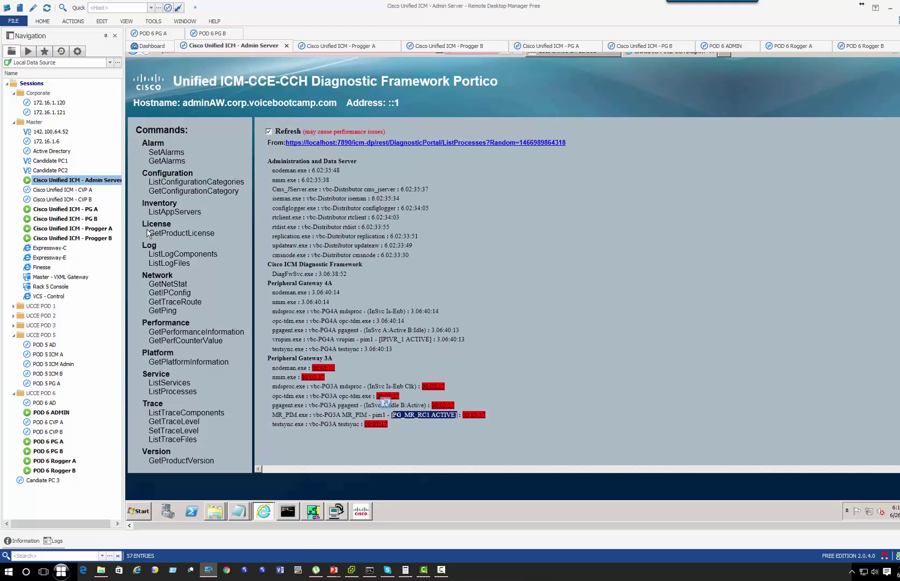
{"action": "left_click", "coordinate": [75, 230]}
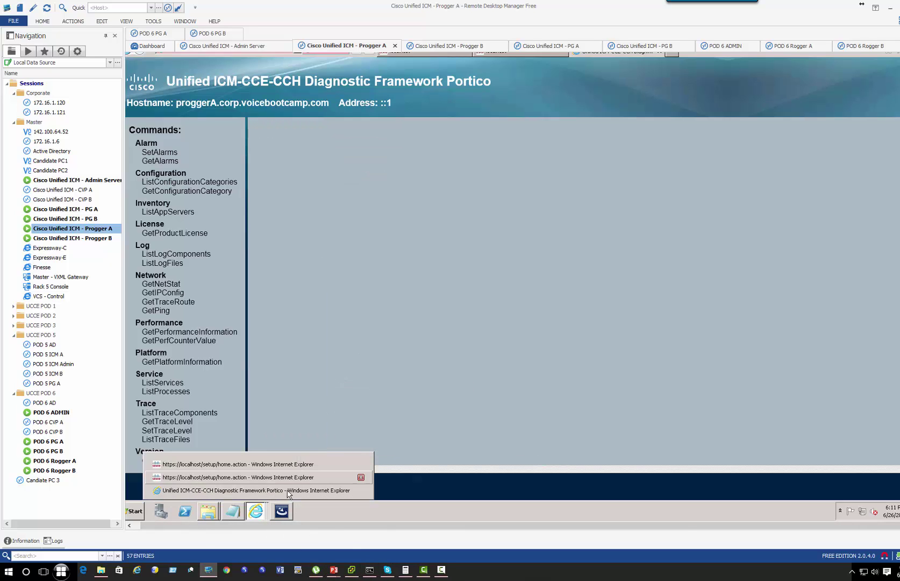
{"action": "left_click", "coordinate": [264, 464]}
{"action": "left_click", "coordinate": [88, 183]}
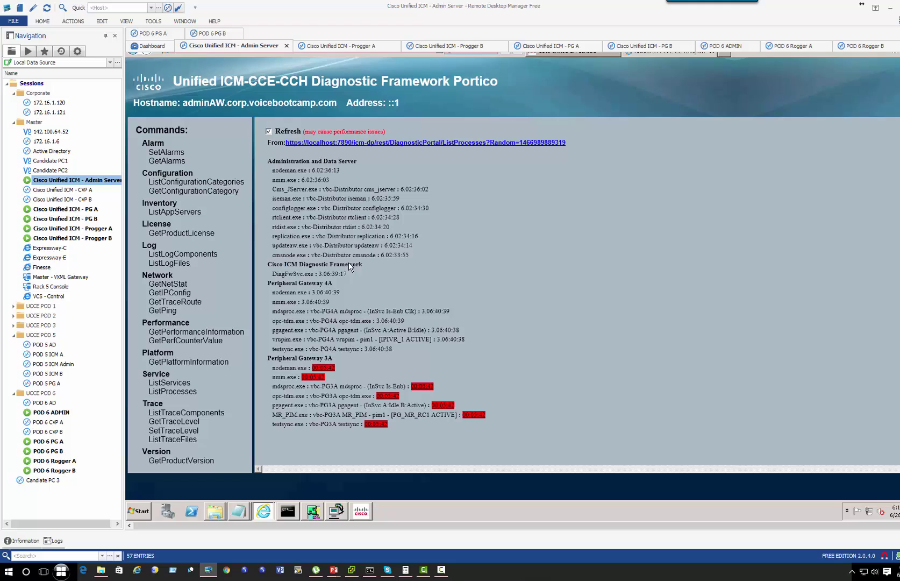
Step: Browse to the Finesse server 'fn' and continue past the certificate warning
{"action": "mouse_move", "coordinate": [264, 516]}
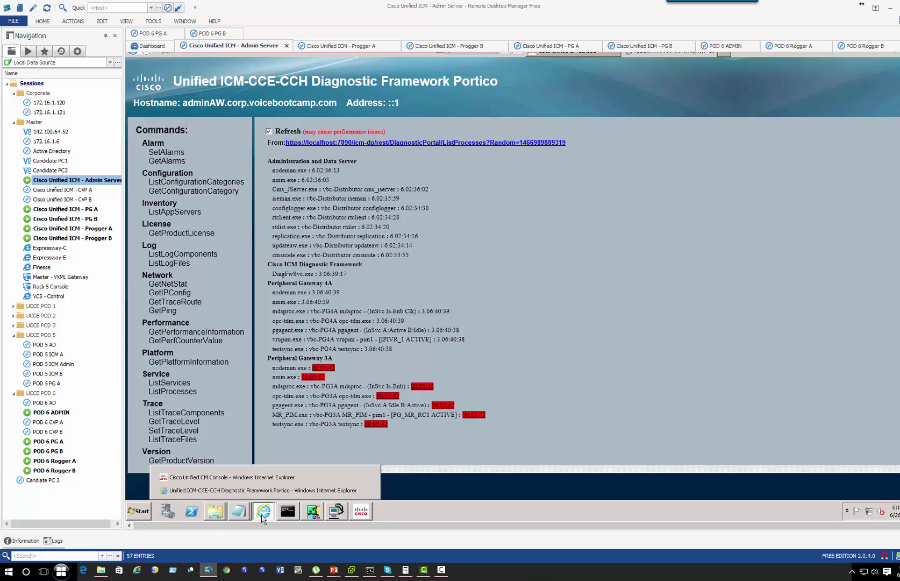
{"action": "left_click", "coordinate": [264, 477]}
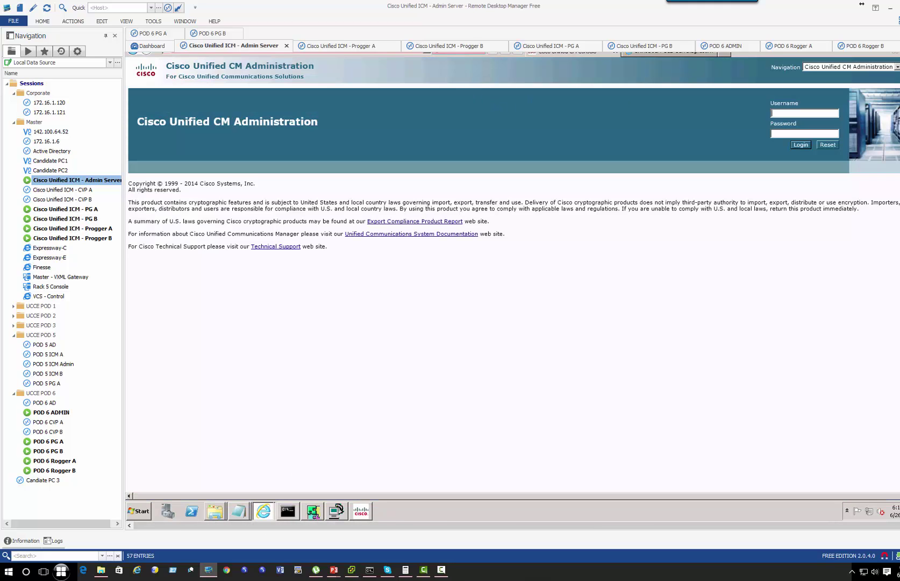
{"action": "left_click", "coordinate": [355, 70]}
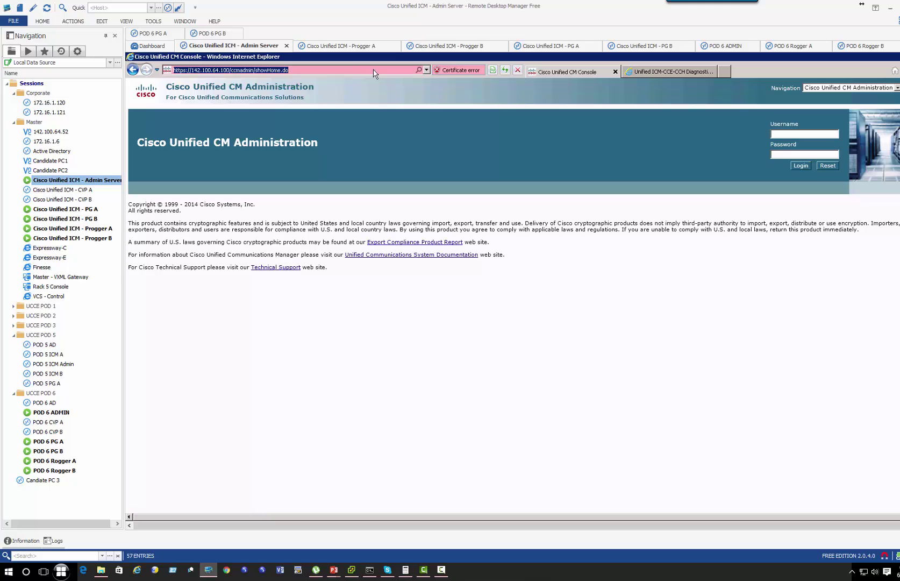
{"action": "type", "text": "fn"}
{"action": "left_click", "coordinate": [408, 83]}
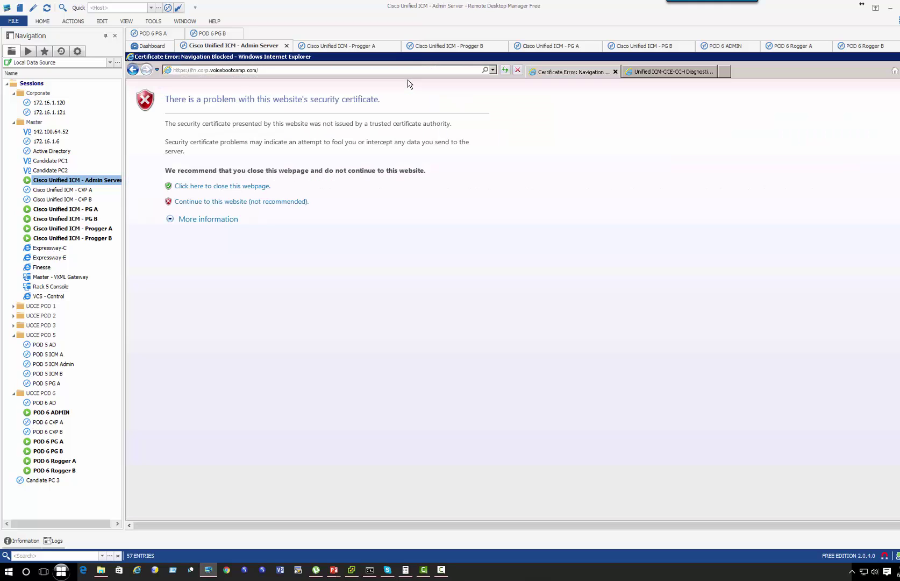
{"action": "left_click", "coordinate": [189, 202]}
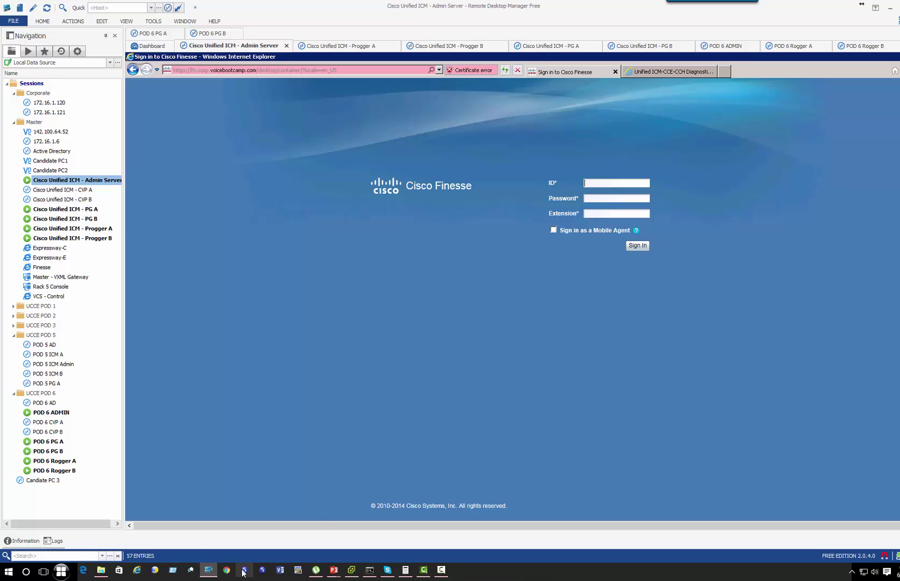
Step: Sign in to Finesse with the agent ID, password and the agent's extension
{"action": "left_click", "coordinate": [616, 186]}
{"action": "type", "text": "v"}
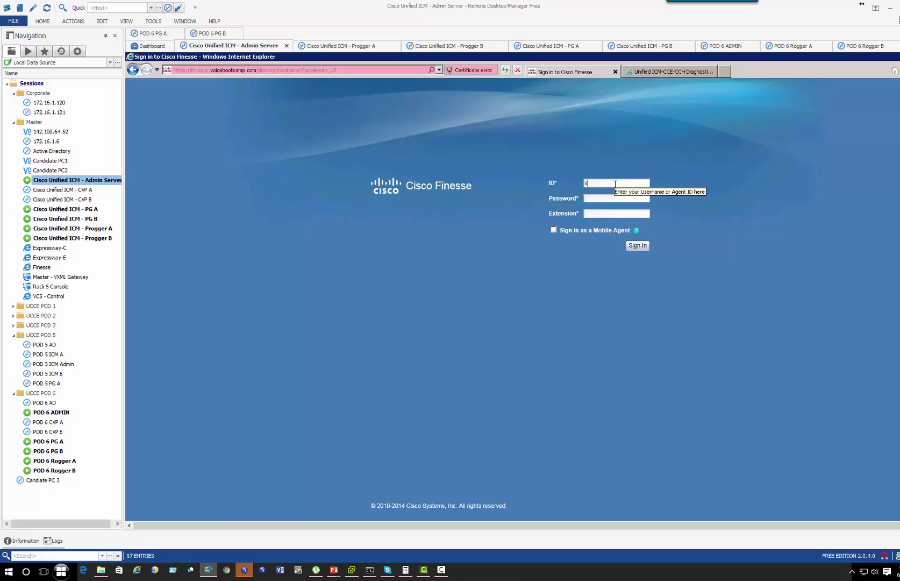
{"action": "type", "text": "mall"}
{"action": "key", "text": "Tab"}
{"action": "type", "text": "c"}
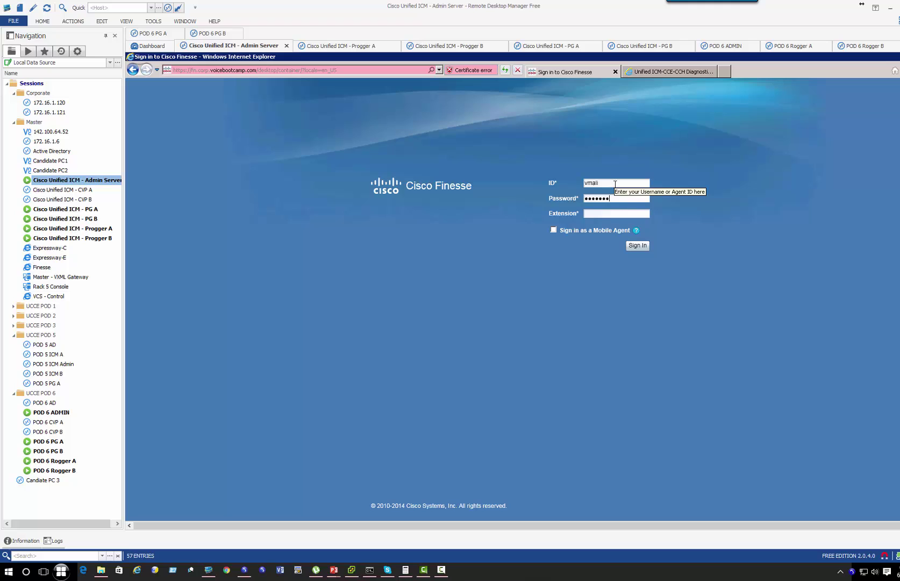
{"action": "type", "text": "******"}
{"action": "key", "text": "Tab"}
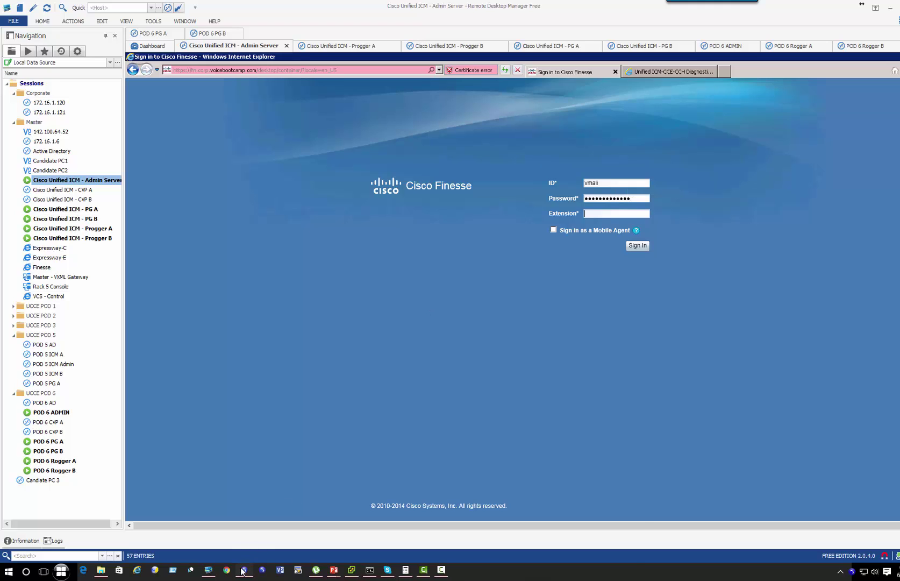
{"action": "left_click", "coordinate": [242, 570]}
{"action": "left_click", "coordinate": [590, 480]}
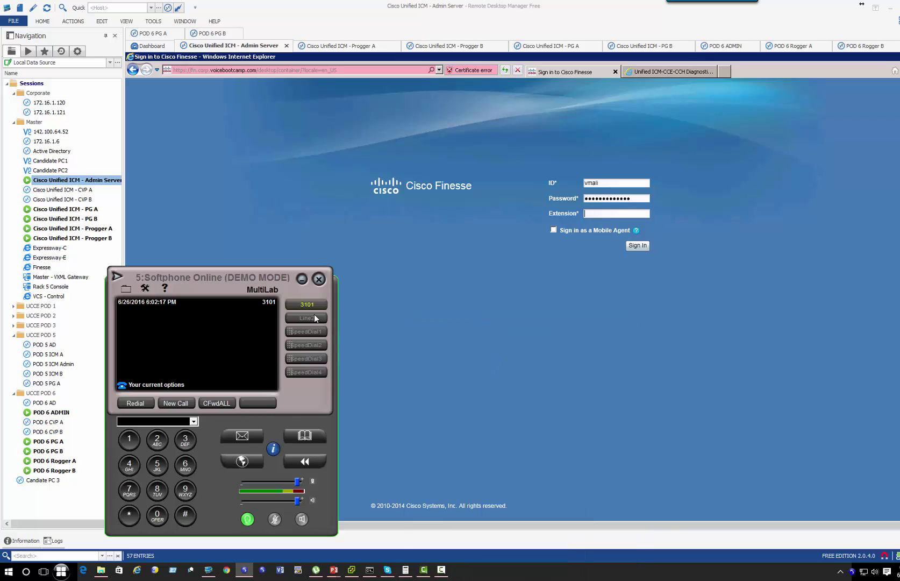
{"action": "left_click", "coordinate": [609, 215]}
{"action": "type", "text": "3"}
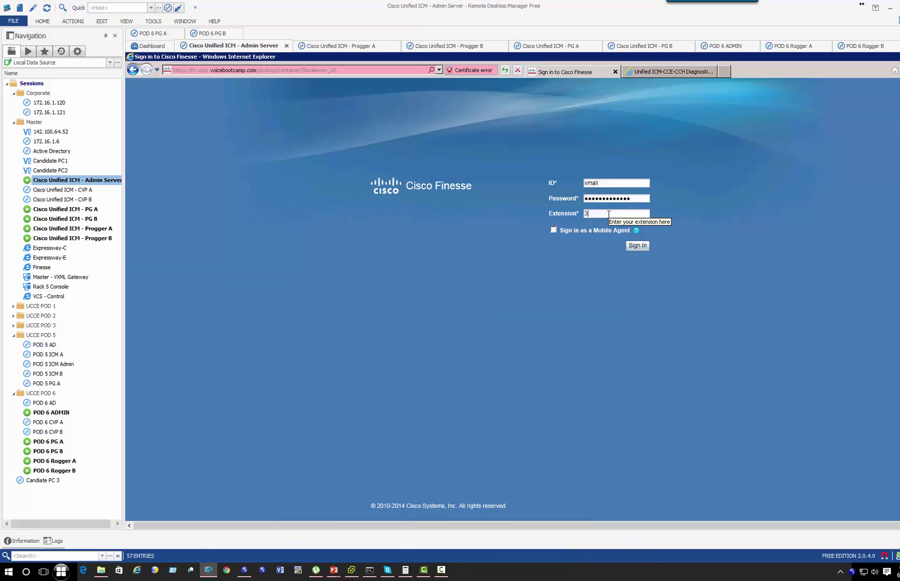
{"action": "type", "text": "101"}
{"action": "left_click", "coordinate": [638, 246]}
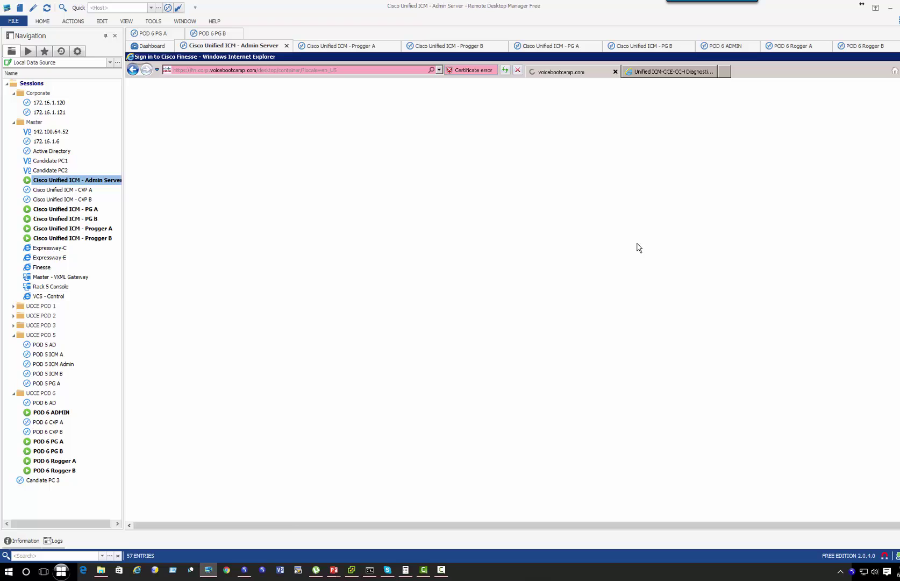
Step: Accept the blocked-content and SSL certificate prompts so the agent desktop connects
{"action": "left_click", "coordinate": [751, 510]}
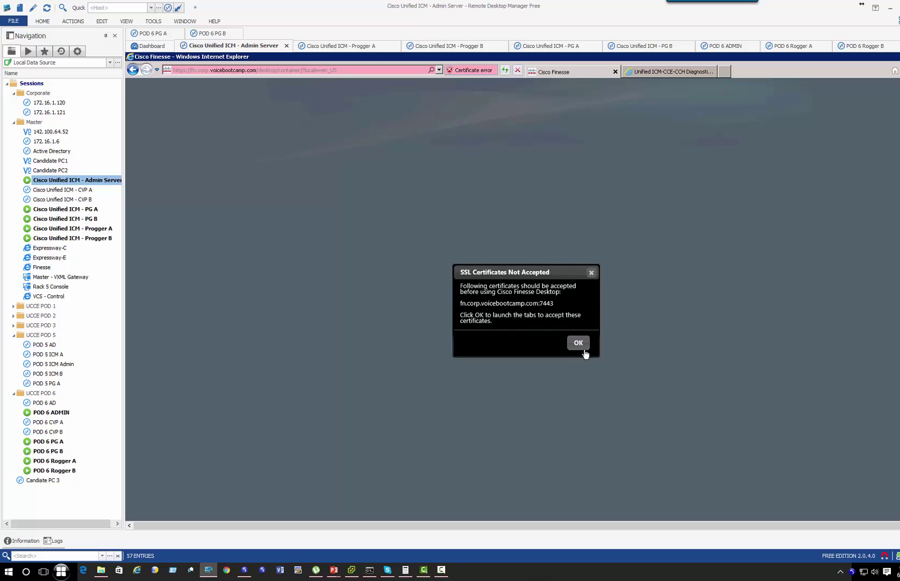
{"action": "left_click", "coordinate": [585, 352]}
{"action": "left_click", "coordinate": [195, 202]}
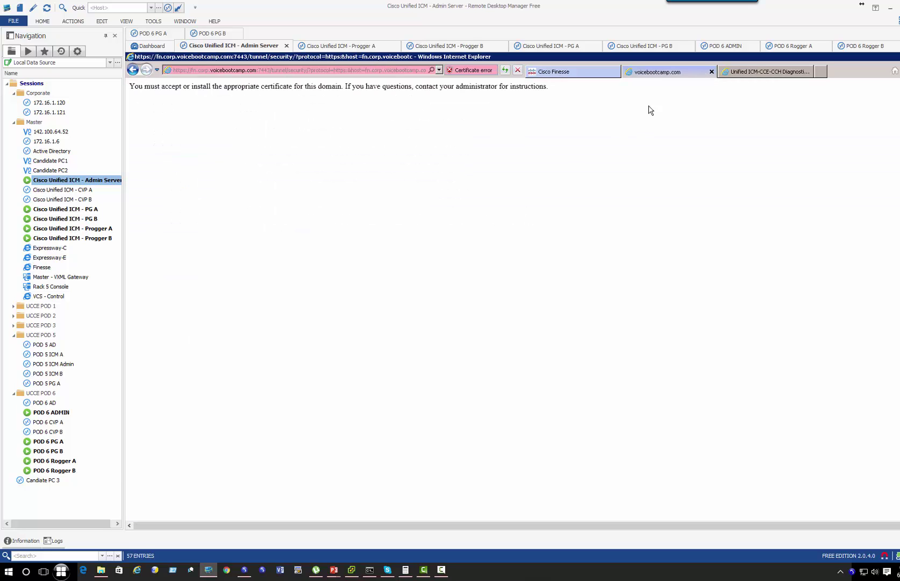
{"action": "left_click", "coordinate": [581, 72]}
{"action": "left_click", "coordinate": [578, 308]}
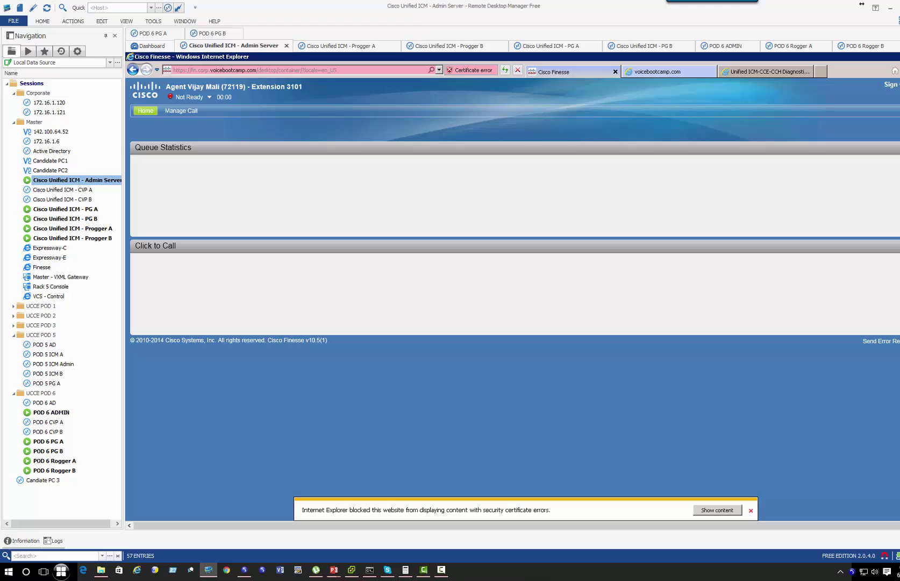
{"action": "left_click", "coordinate": [333, 69]}
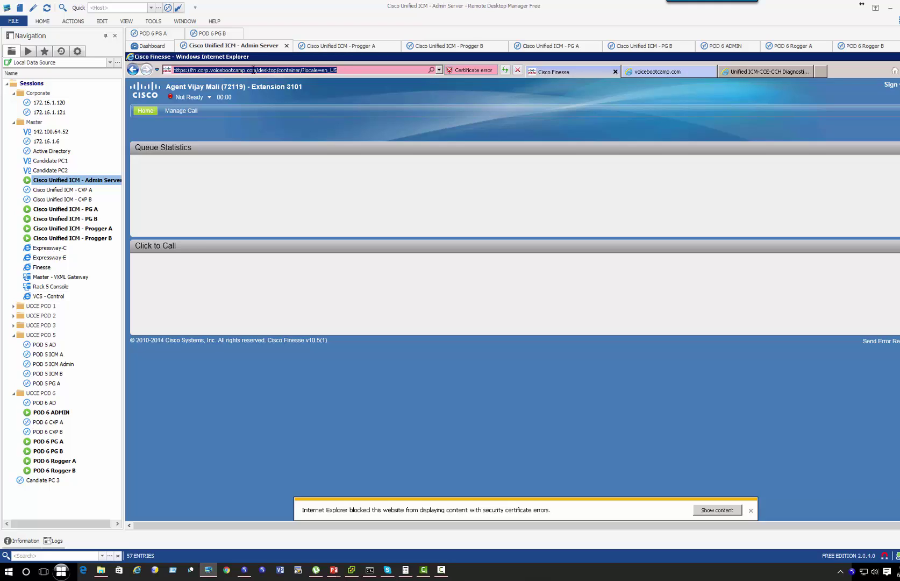
{"action": "left_click", "coordinate": [256, 70]}
Step: Replace the URL path after the server name with /cfadmin to reach Finesse Administration
{"action": "key", "text": "shift+End"}
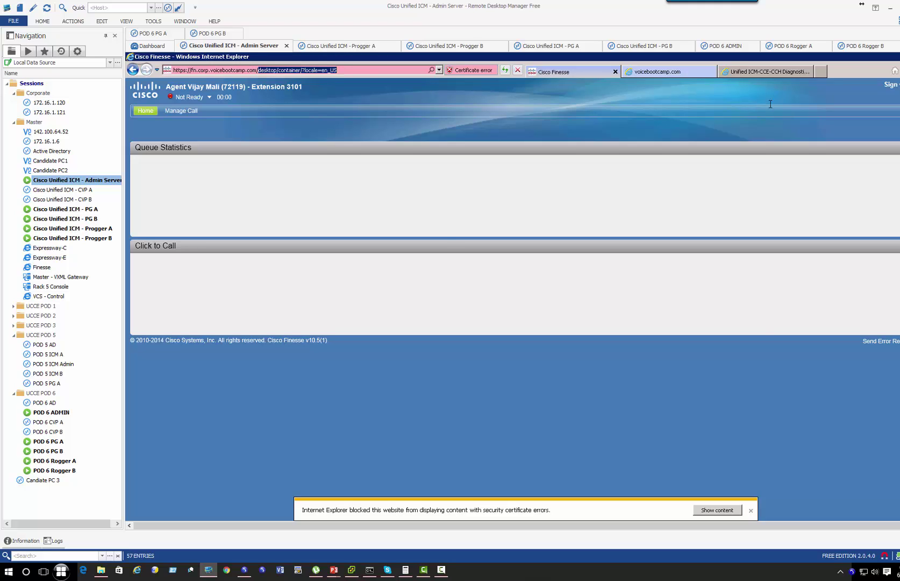
{"action": "key", "text": "Delete"}
{"action": "type", "text": "cfadmin"}
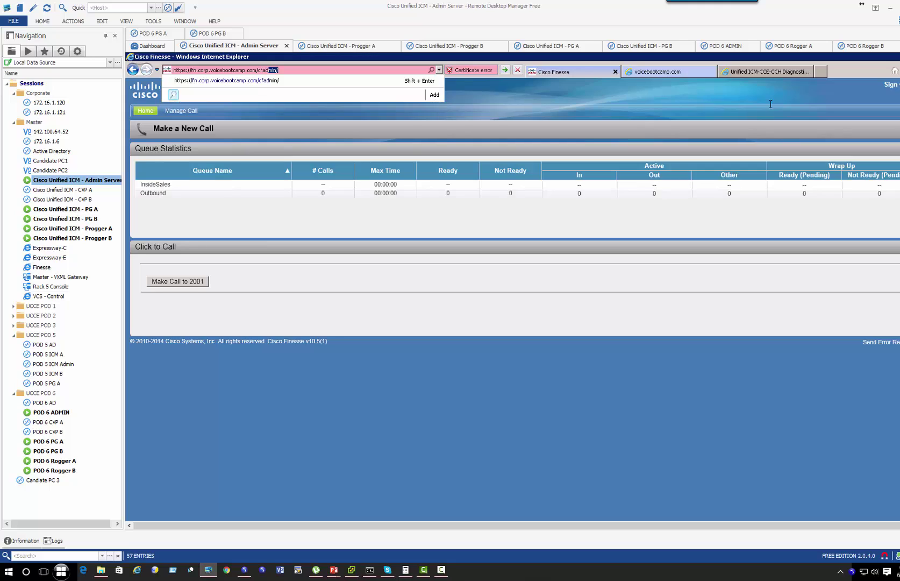
{"action": "key", "text": "Return"}
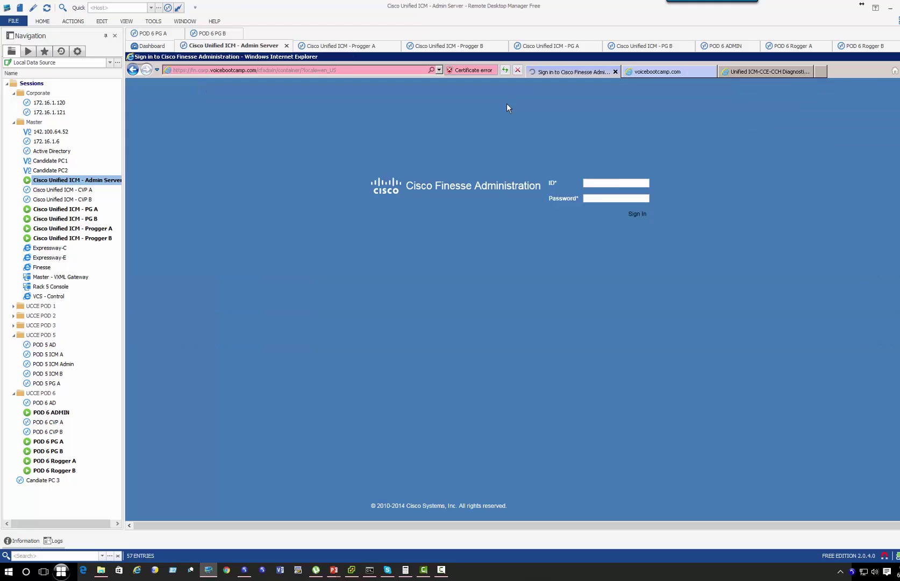
Step: Sign in with the administrator ID and password, then view the Call Variables Layout
{"action": "left_click", "coordinate": [618, 183]}
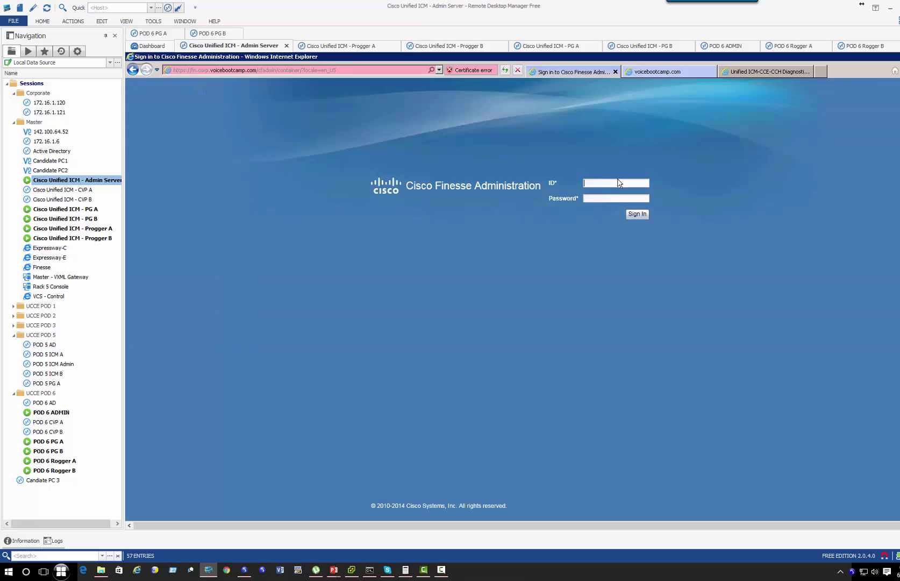
{"action": "type", "text": "admin"}
{"action": "type", "text": "tor"}
{"action": "key", "text": "Tab"}
{"action": "type", "text": "•••••••••••••"}
{"action": "key", "text": "Return"}
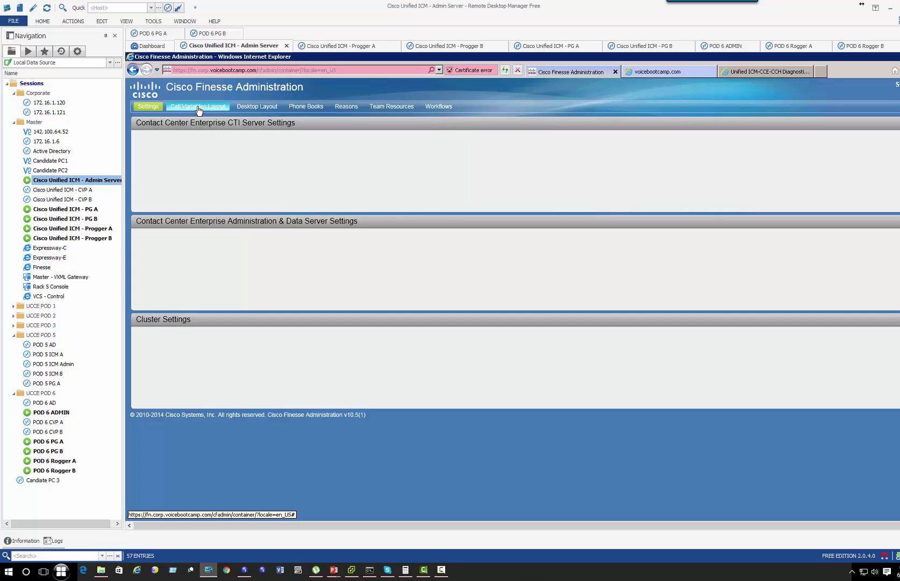
{"action": "left_click", "coordinate": [199, 110]}
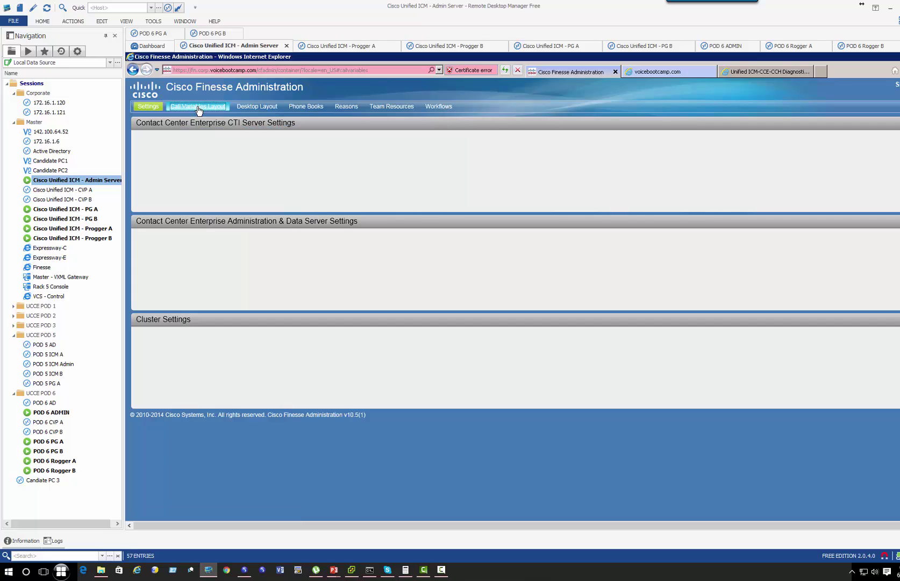